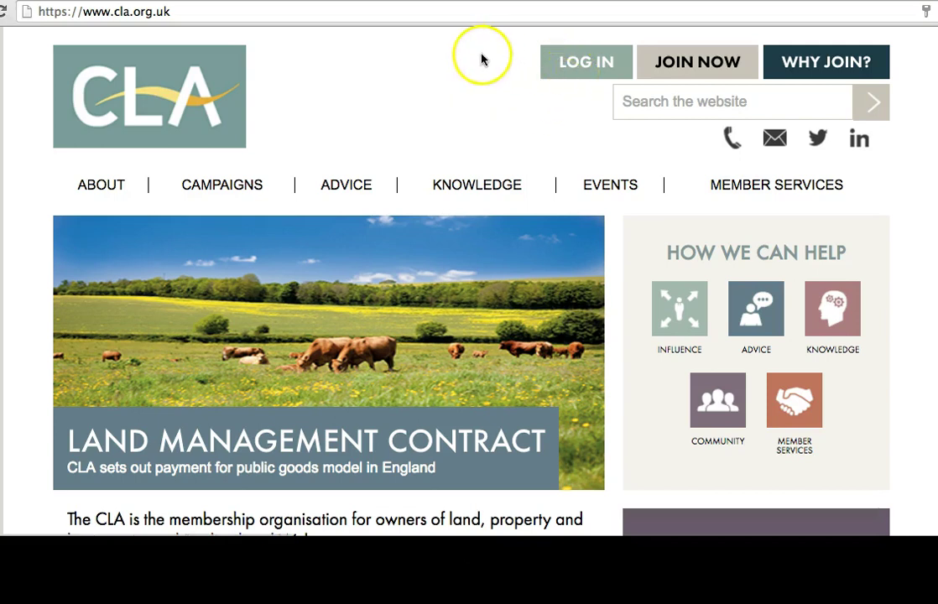
Step: Open the member portal login form
click(567, 75)
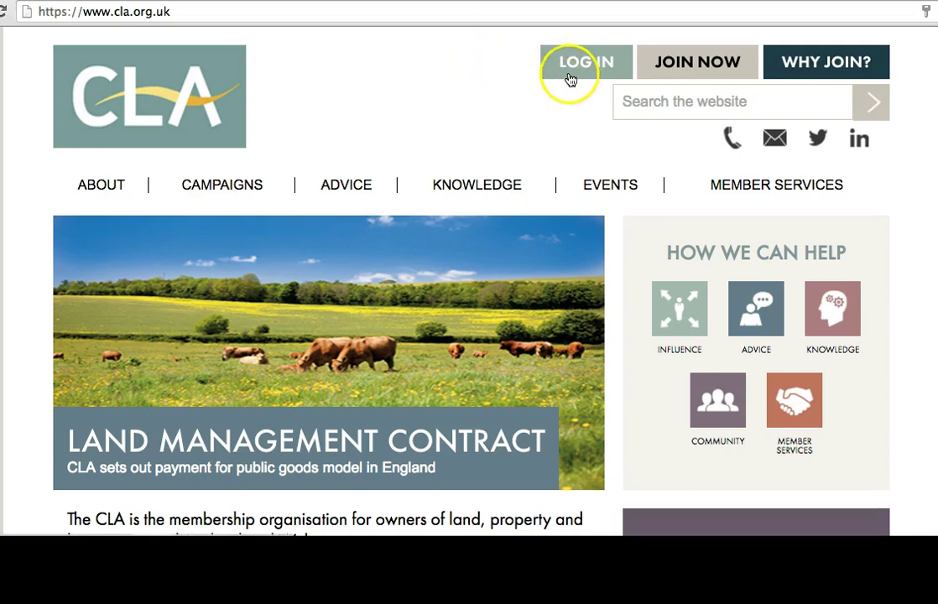
scroll(753, 248, up, 4)
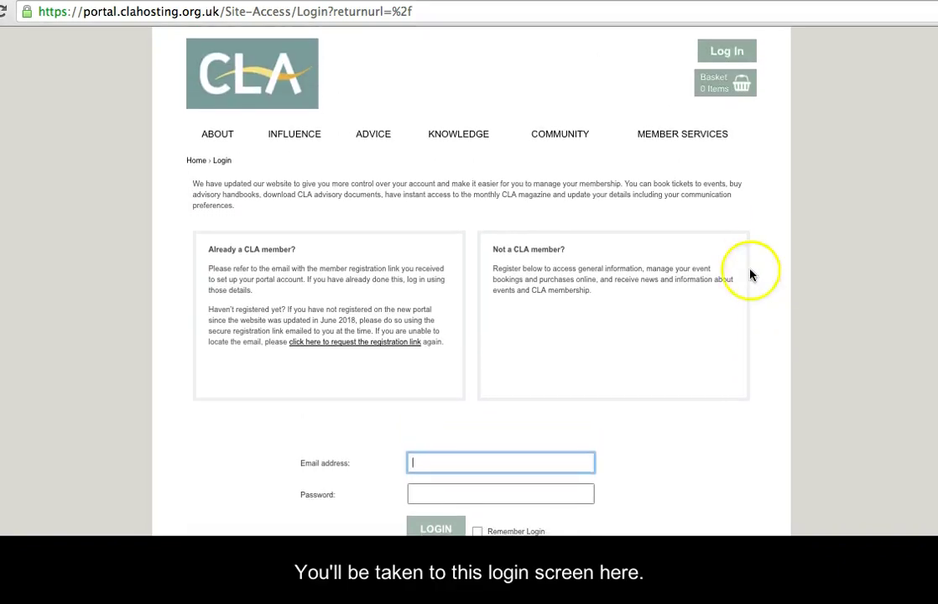
scroll(753, 286, down, 4)
click(752, 284)
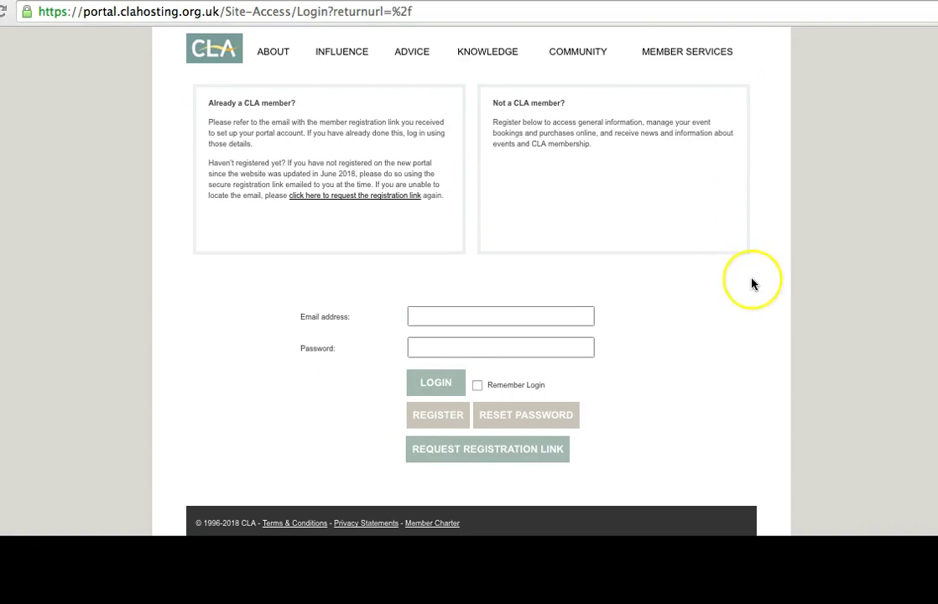
scroll(751, 284, down, 1)
scroll(751, 284, up, 1)
scroll(753, 284, up, 2)
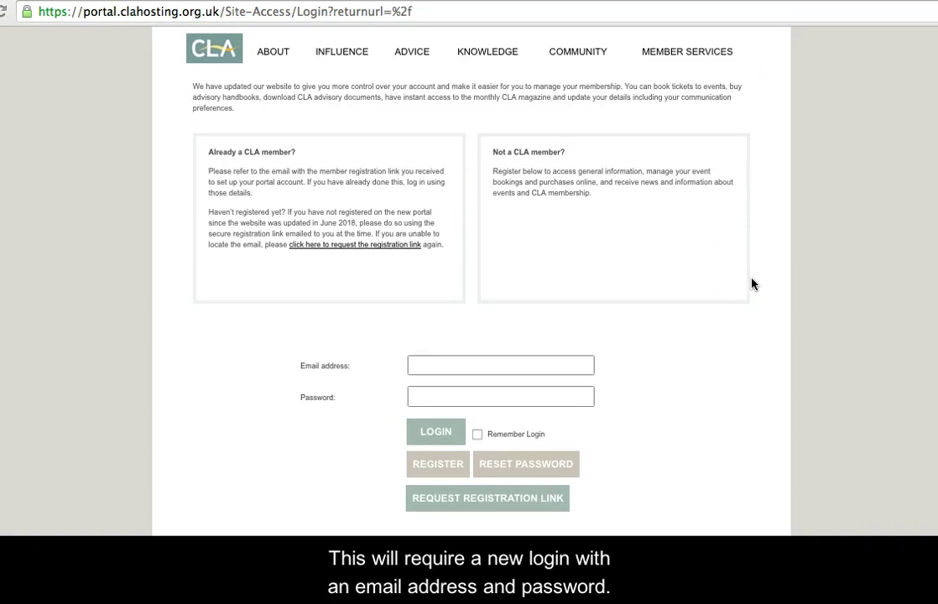
scroll(752, 284, down, 1)
click(574, 322)
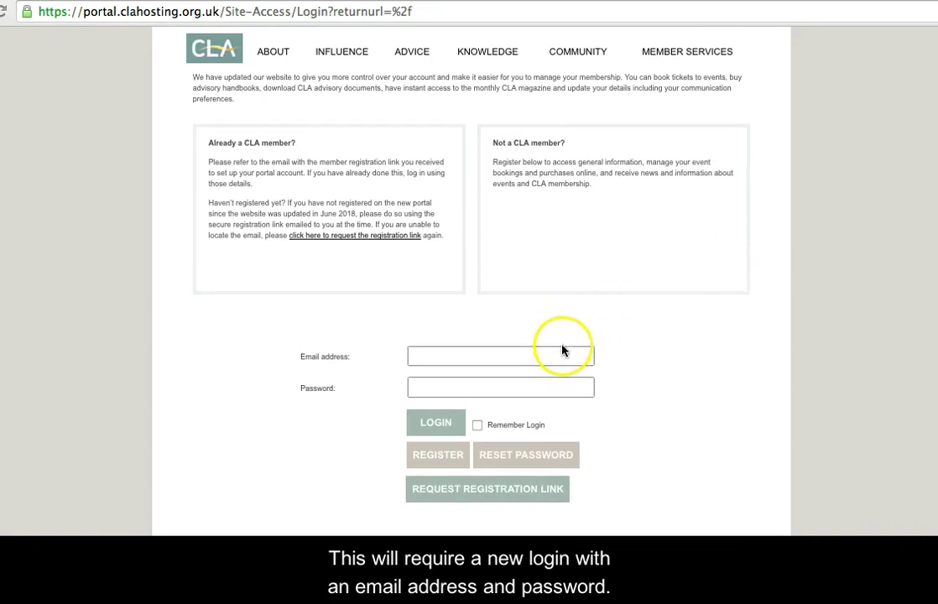
Step: Enter the account email address and password and sign in to My CLA
click(561, 353)
click(562, 385)
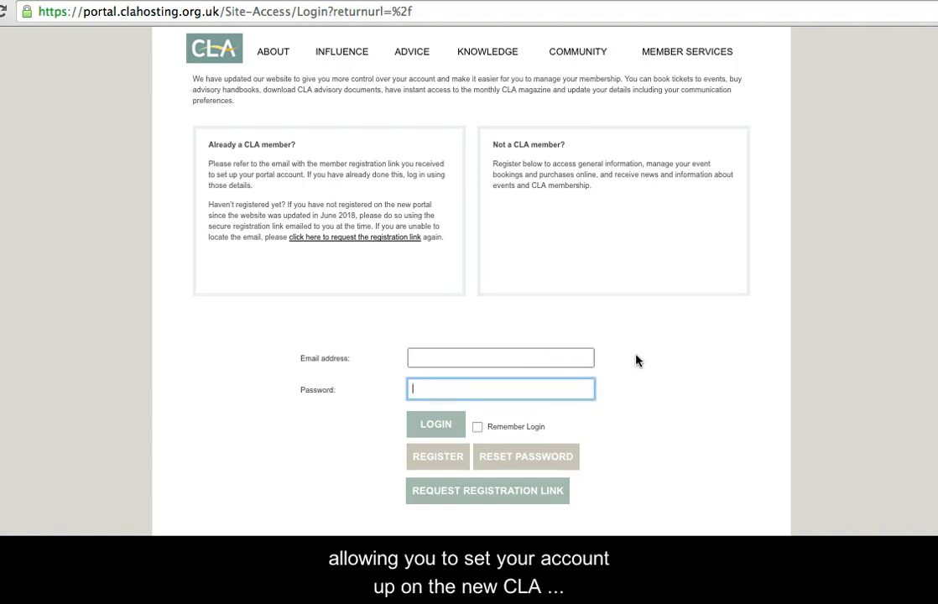
scroll(635, 360, up, 3)
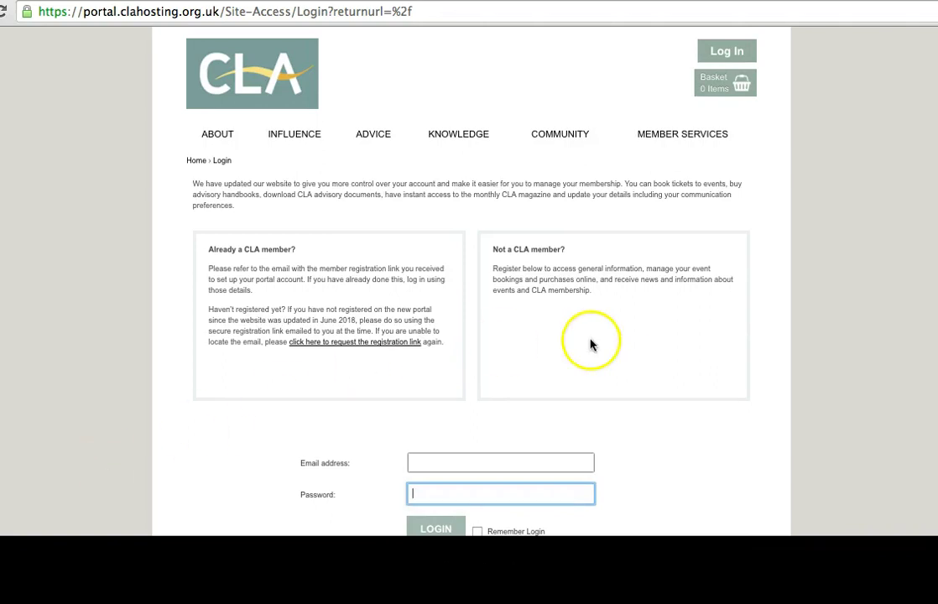
scroll(594, 344, down, 1)
scroll(594, 344, down, 3)
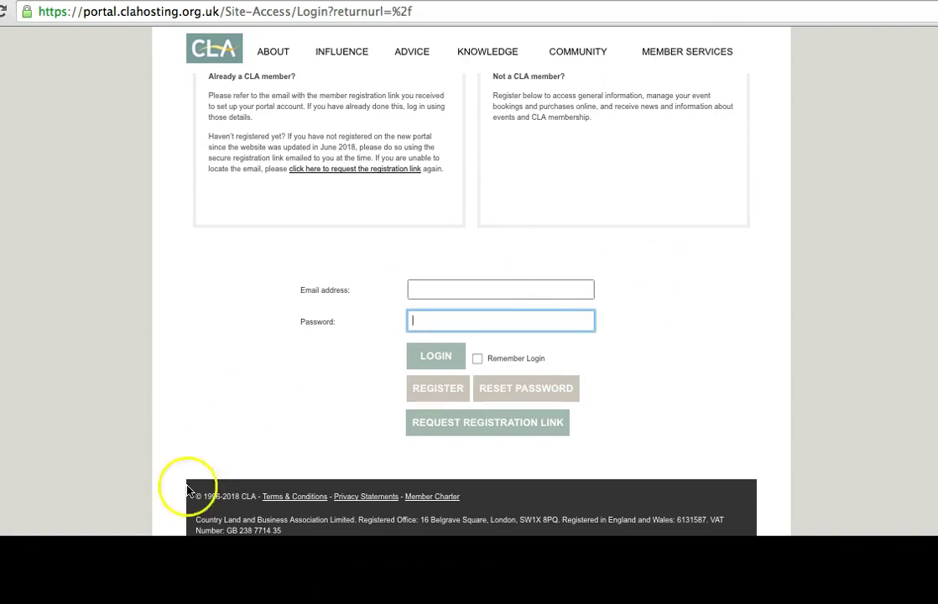
click(430, 292)
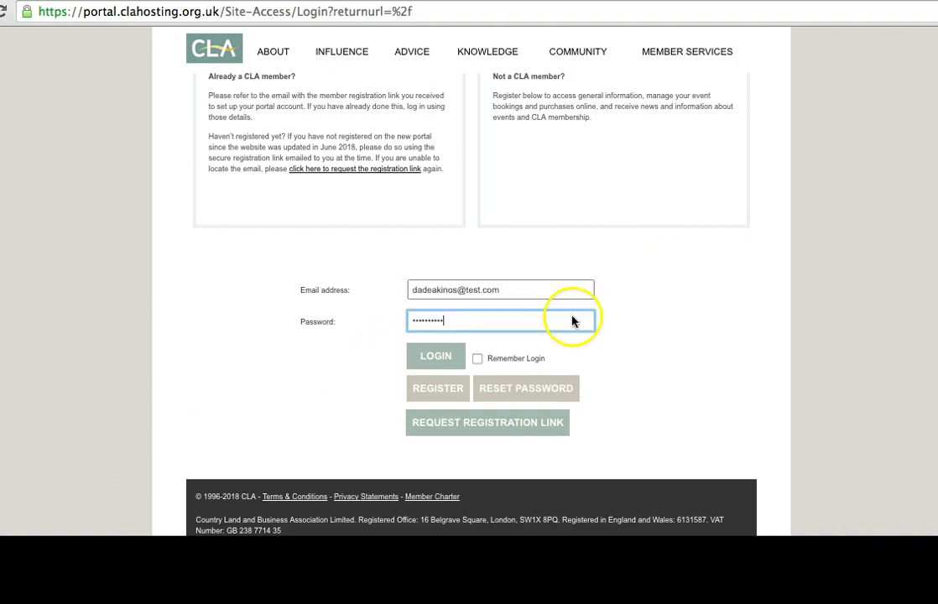
click(572, 320)
click(383, 356)
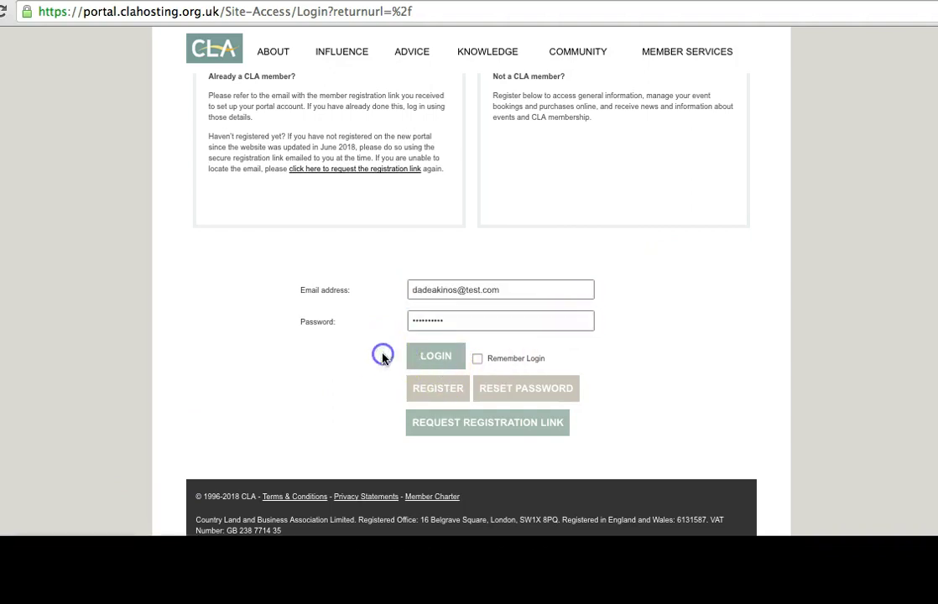
click(436, 360)
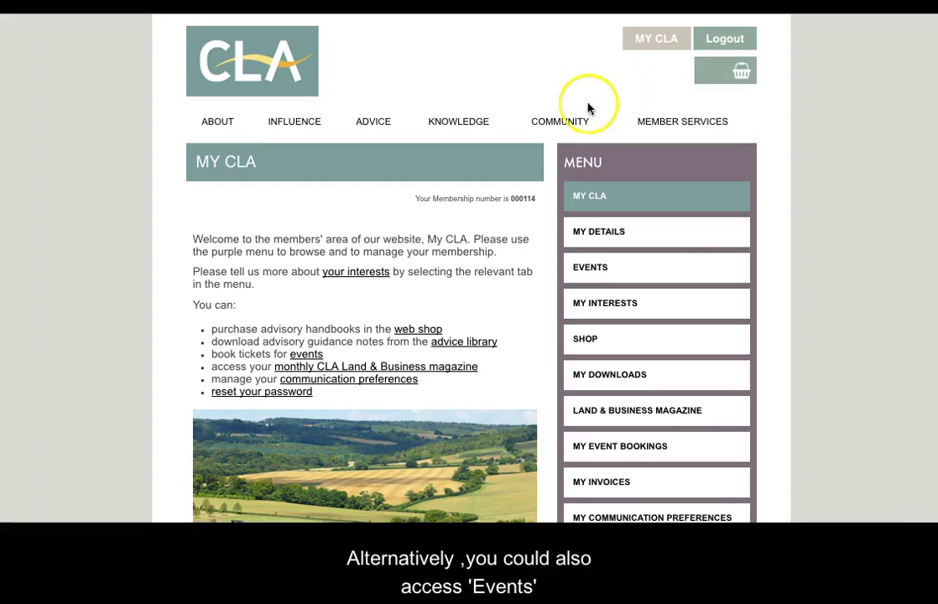
Step: Glance at the Community menu, close it, and go to the members' Events listing
click(570, 119)
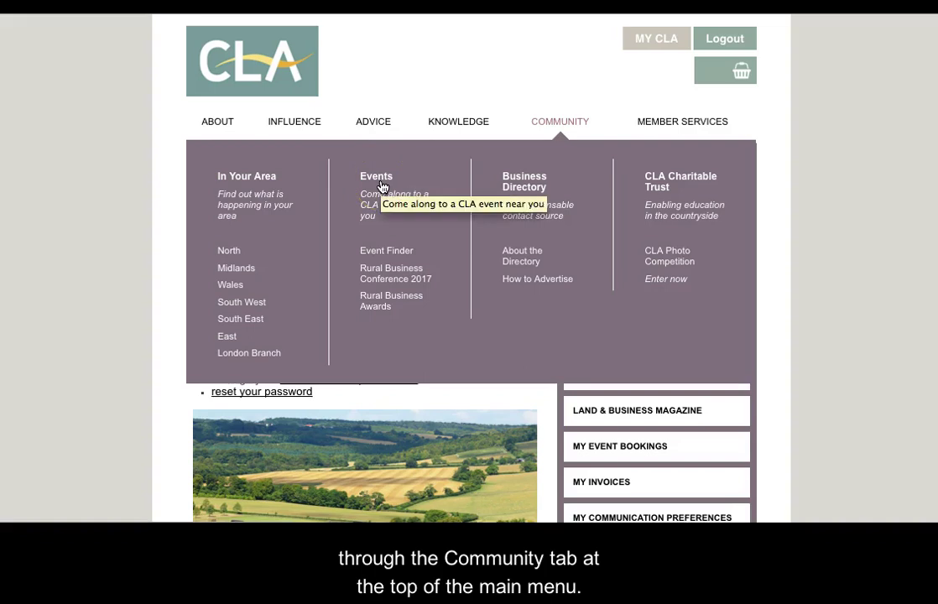
click(775, 245)
scroll(775, 272, down, 1)
scroll(773, 271, up, 1)
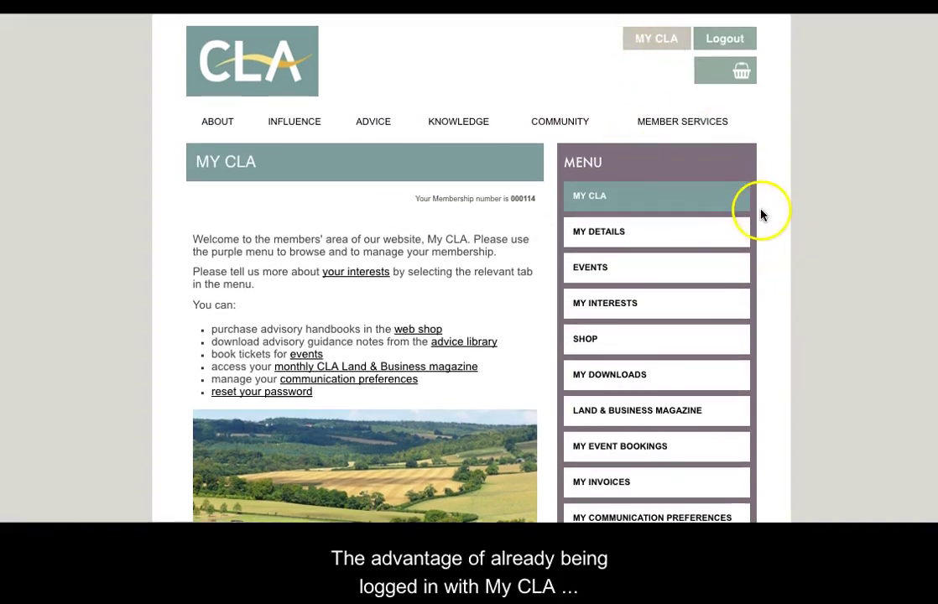
scroll(756, 232, down, 1)
scroll(758, 220, down, 1)
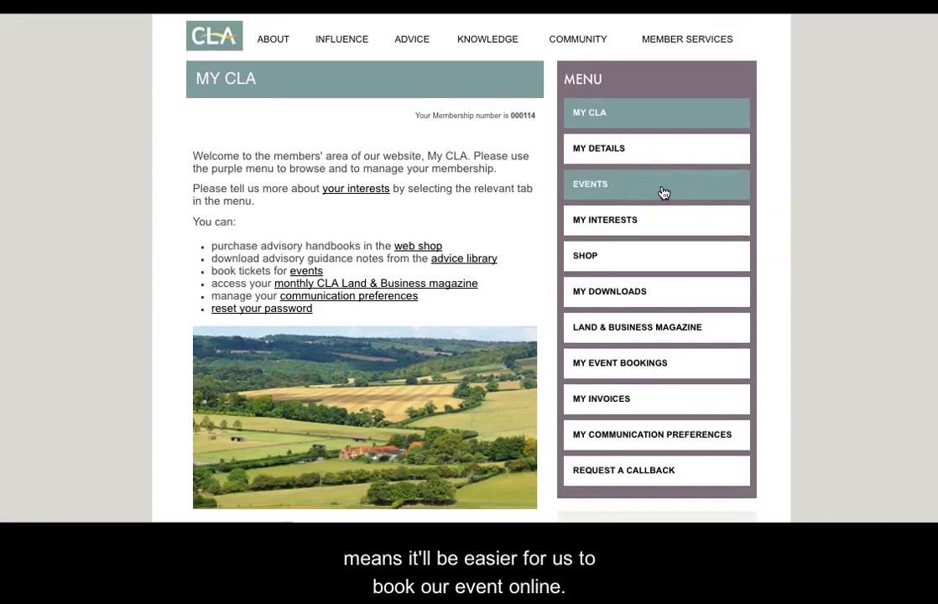
click(635, 191)
scroll(624, 192, down, 1)
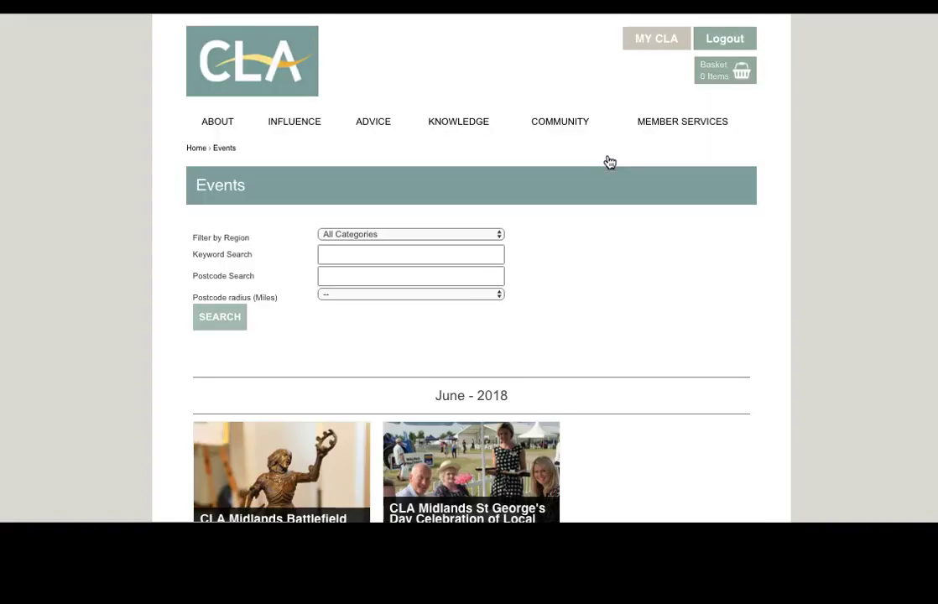
Step: Scroll the 2018 Events list down to October to reveal the CLA North Harvest Festival
click(666, 266)
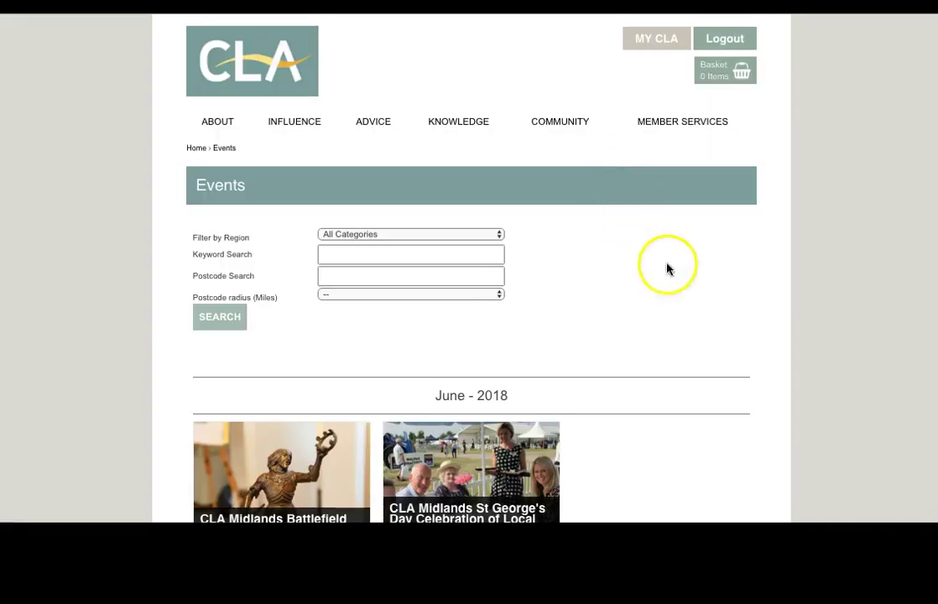
scroll(677, 332, down, 4)
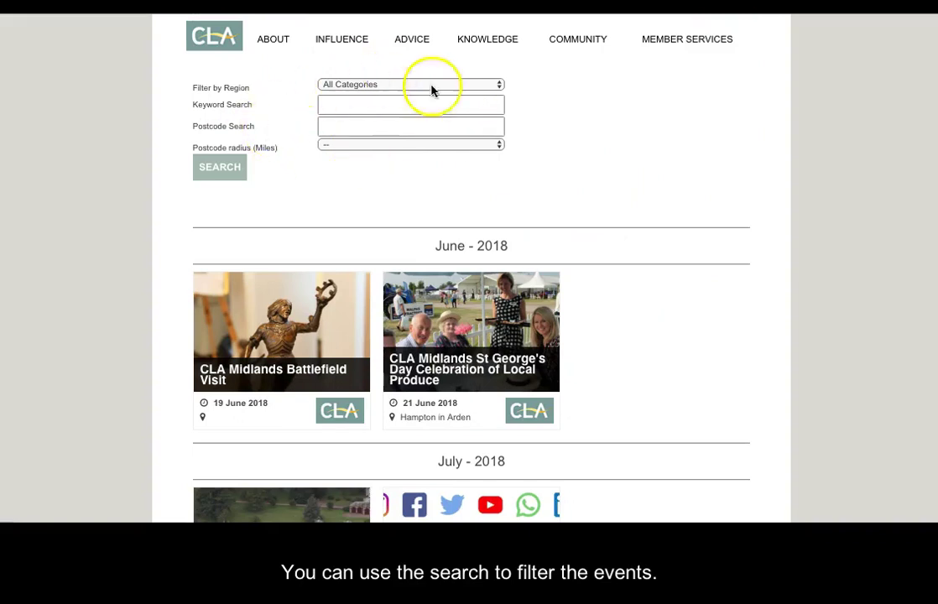
scroll(725, 359, down, 8)
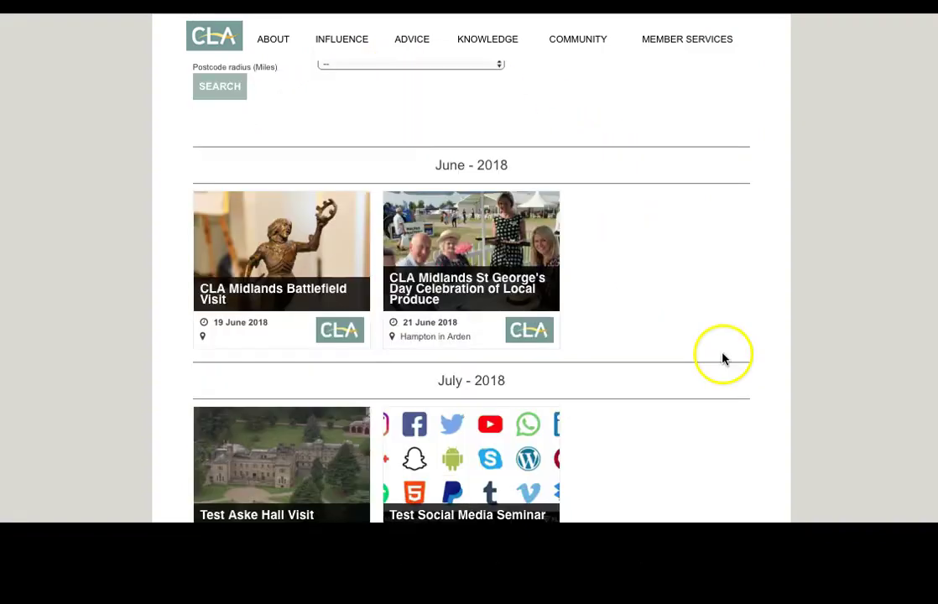
scroll(717, 386, down, 5)
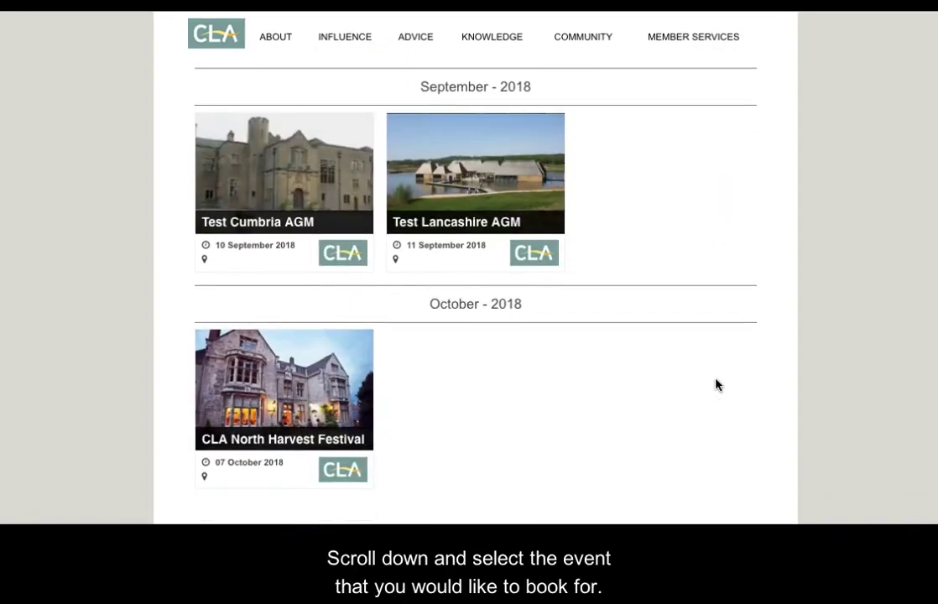
Step: Open the CLA North Harvest Festival (7 October 2018, £35 +VAT) and jump to its booking terms
click(304, 399)
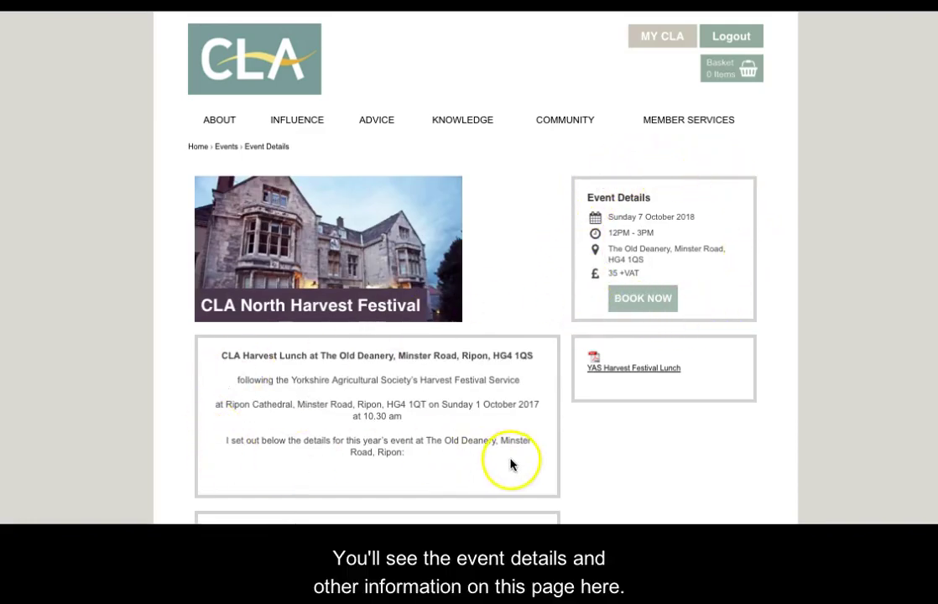
scroll(676, 443, down, 1)
scroll(677, 443, down, 2)
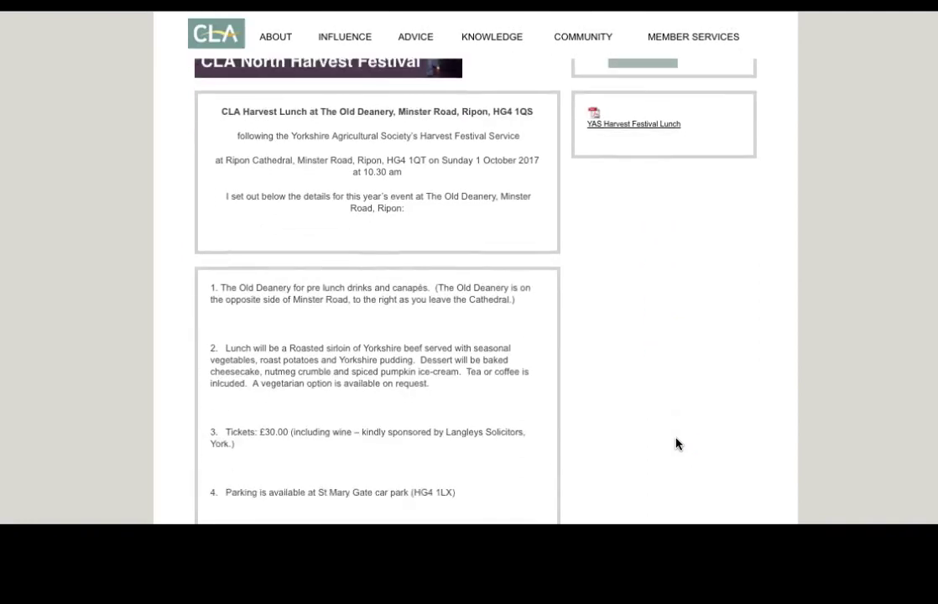
scroll(676, 443, up, 3)
click(657, 264)
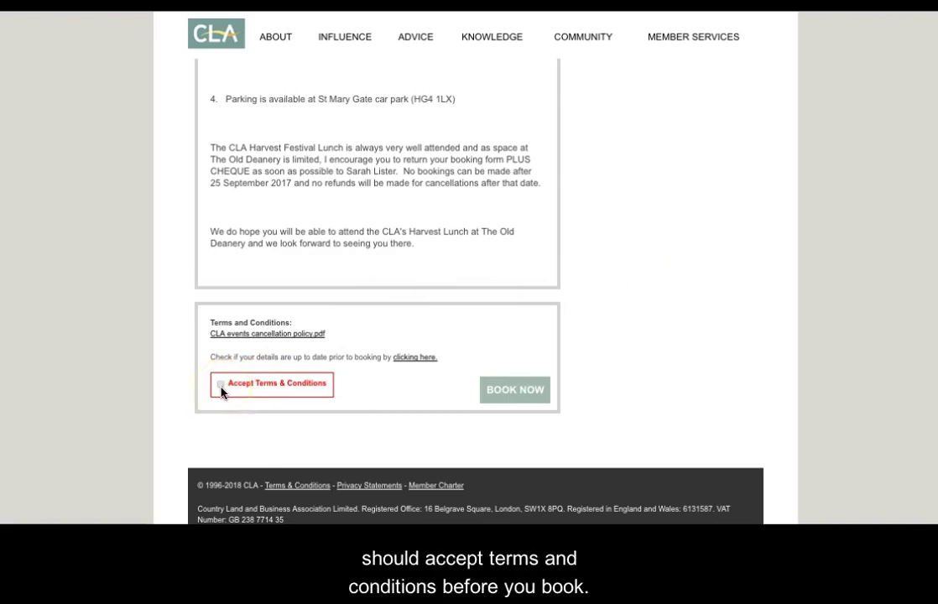
click(354, 342)
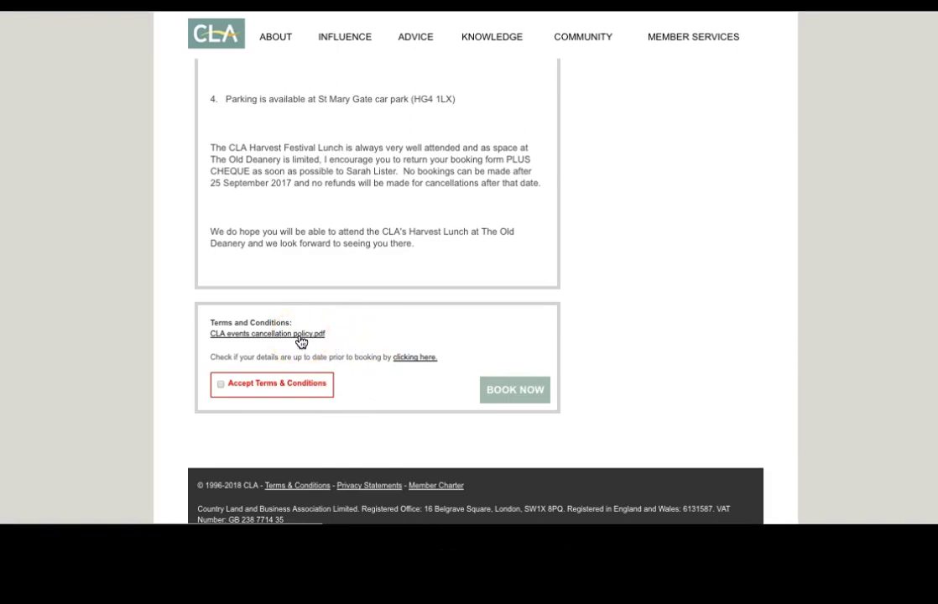
Step: Read the 2-page CLA events cancellation policy PDF, then go back to the event page
click(300, 336)
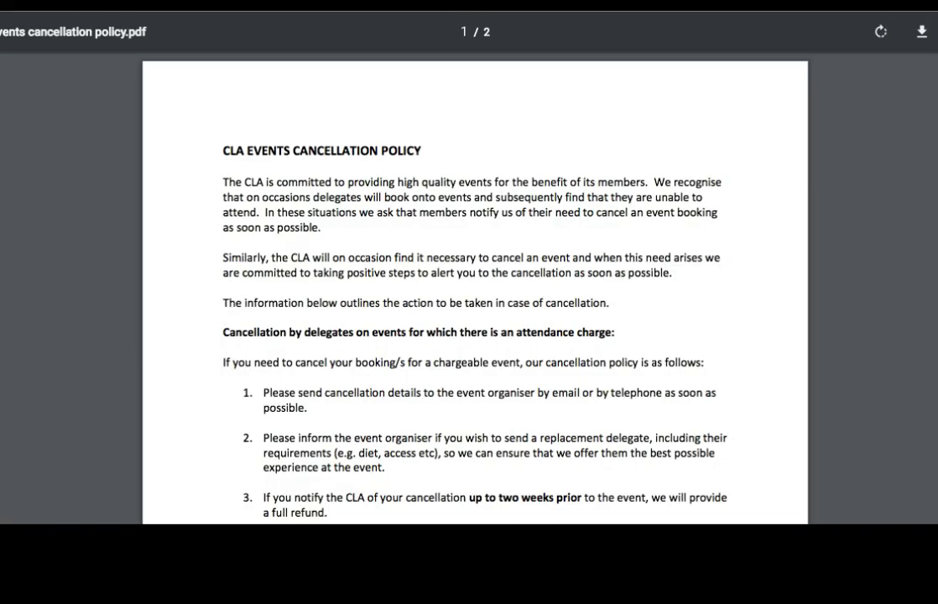
scroll(576, 329, down, 1)
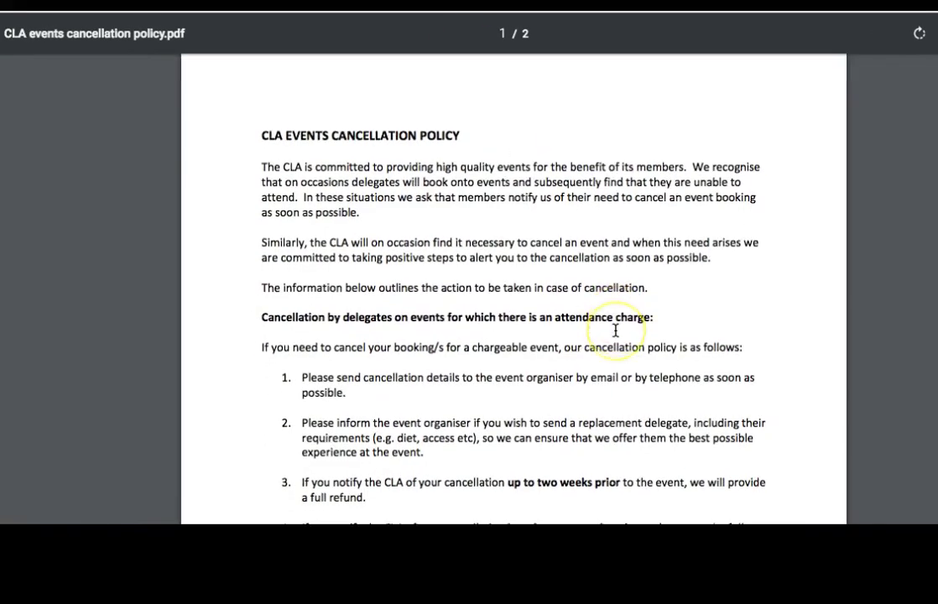
scroll(615, 331, down, 15)
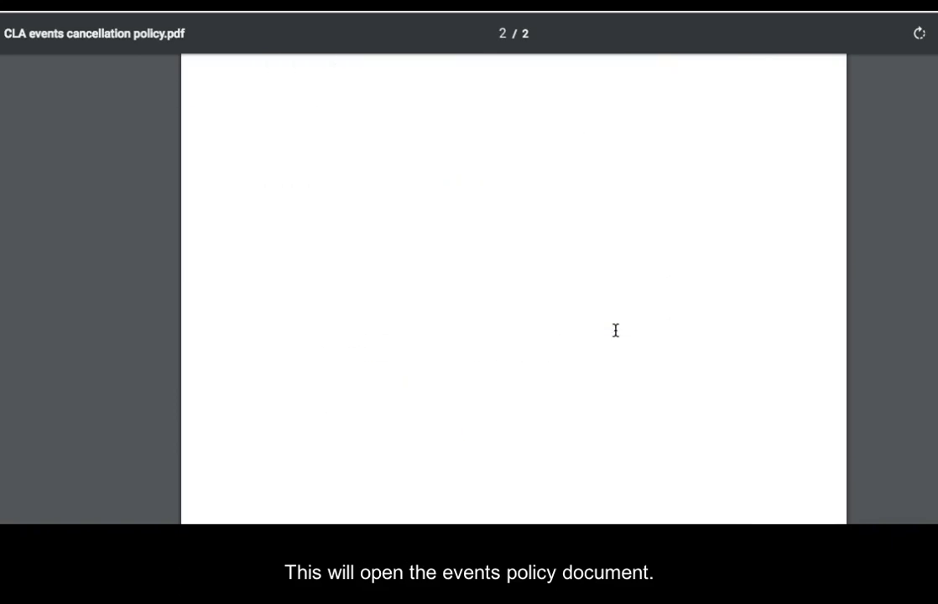
scroll(615, 331, up, 15)
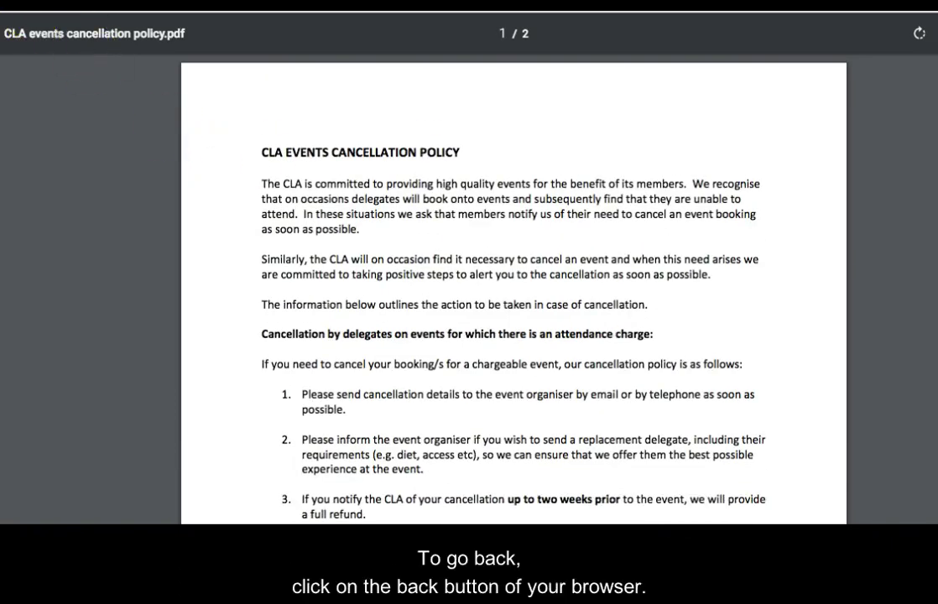
click(11, 4)
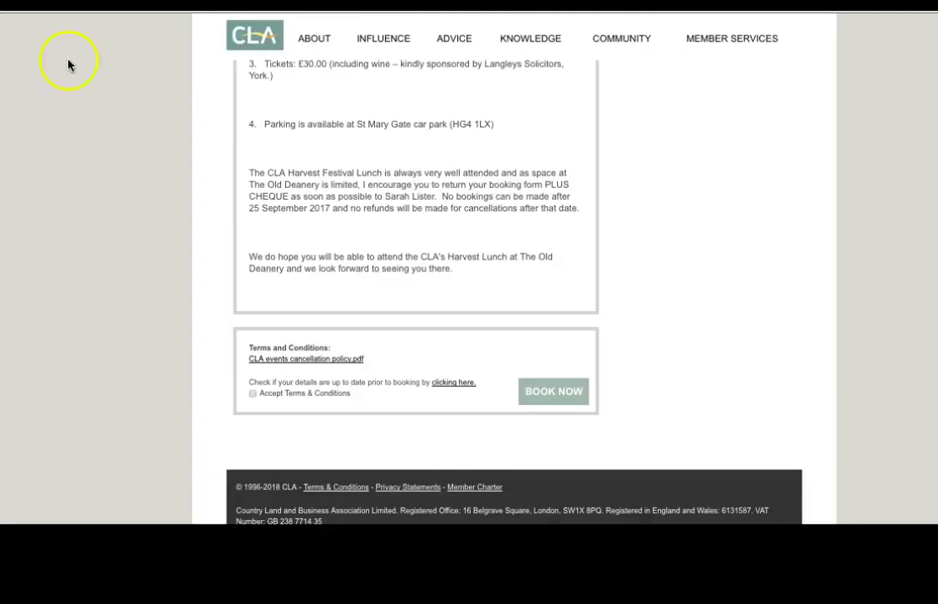
Step: Check the work phone, mobile and LinkedIn fields on My Details, then return to the booking window
click(453, 385)
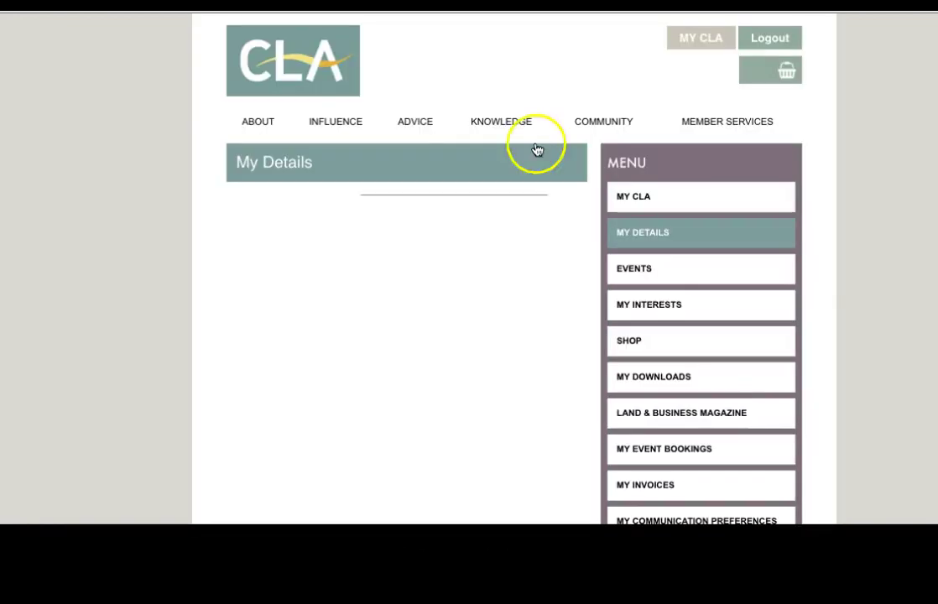
scroll(491, 248, down, 1)
scroll(491, 248, down, 5)
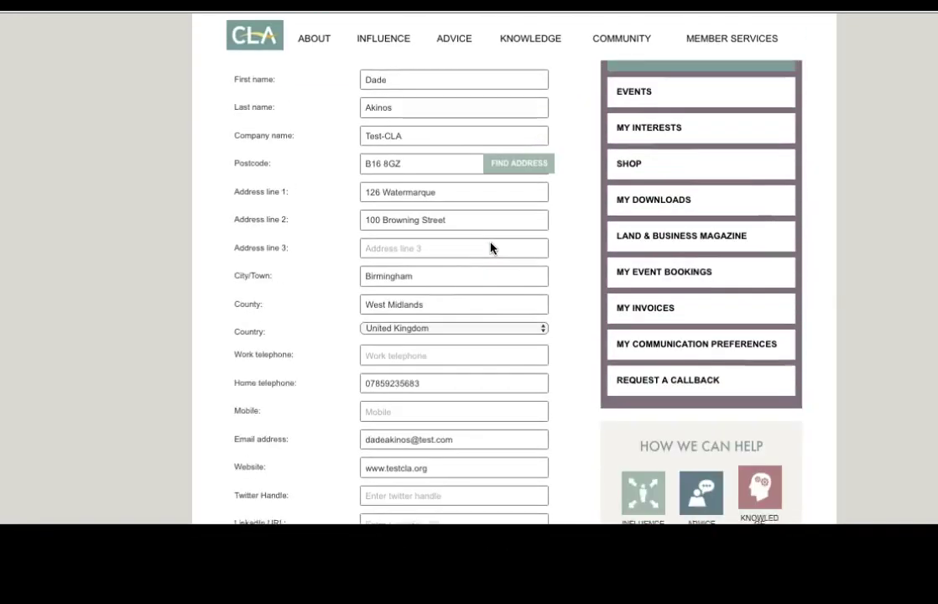
scroll(469, 342, down, 2)
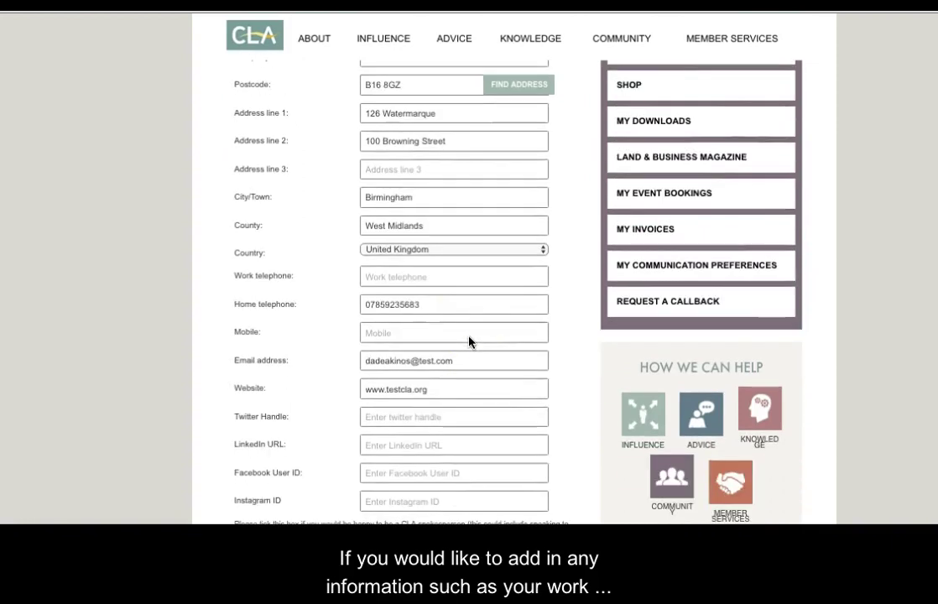
click(435, 278)
click(425, 329)
scroll(425, 330, down, 3)
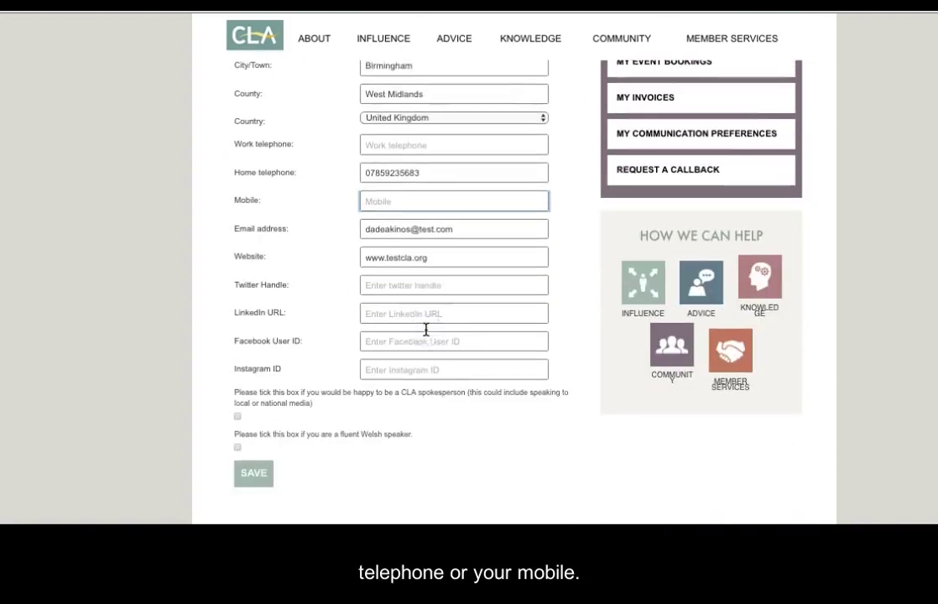
click(412, 292)
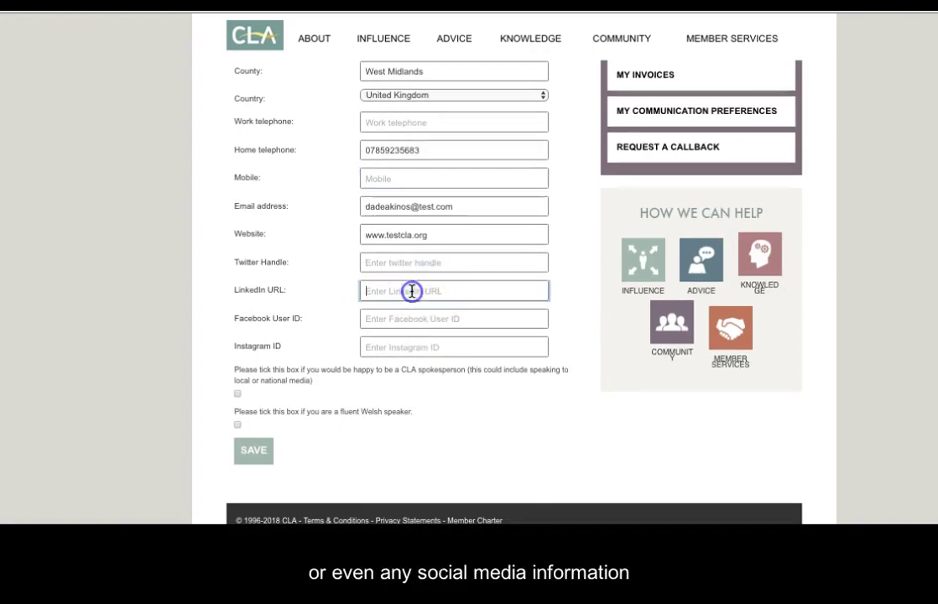
click(474, 308)
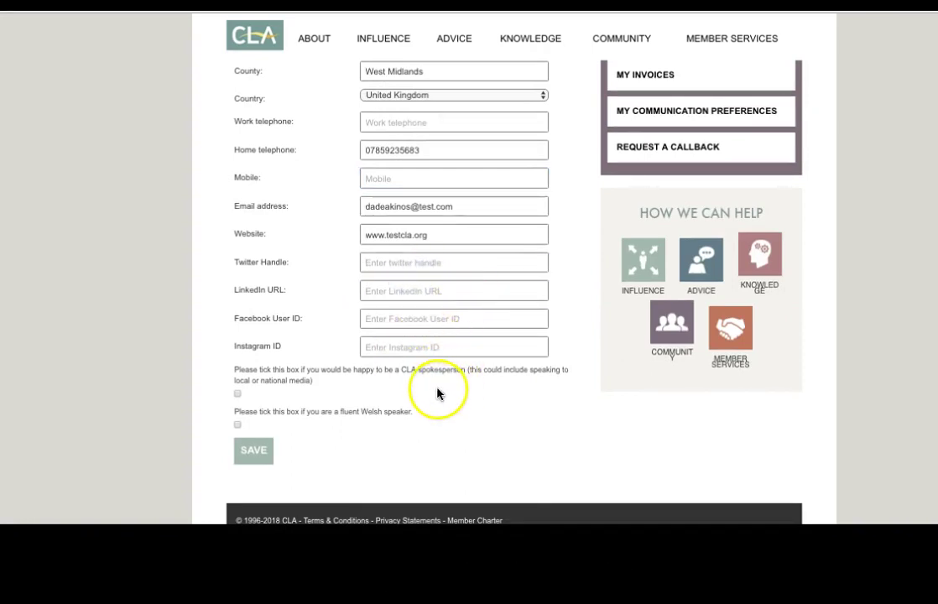
click(374, 291)
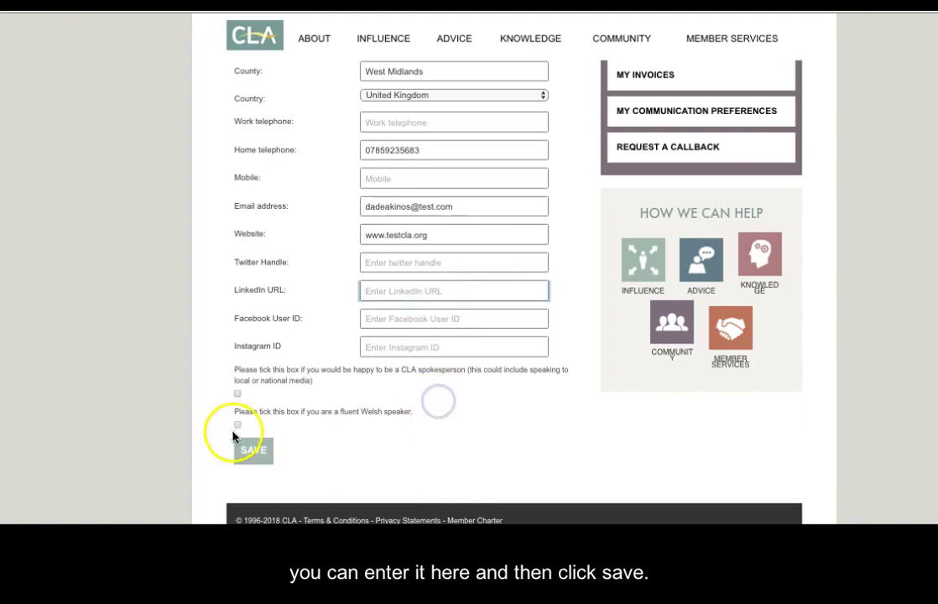
scroll(361, 309, up, 5)
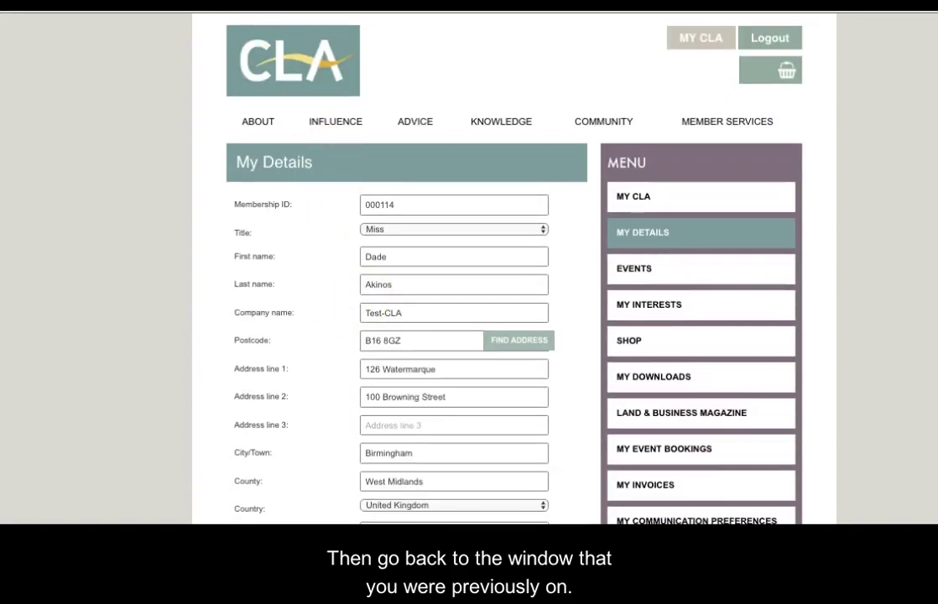
key(alt+Tab)
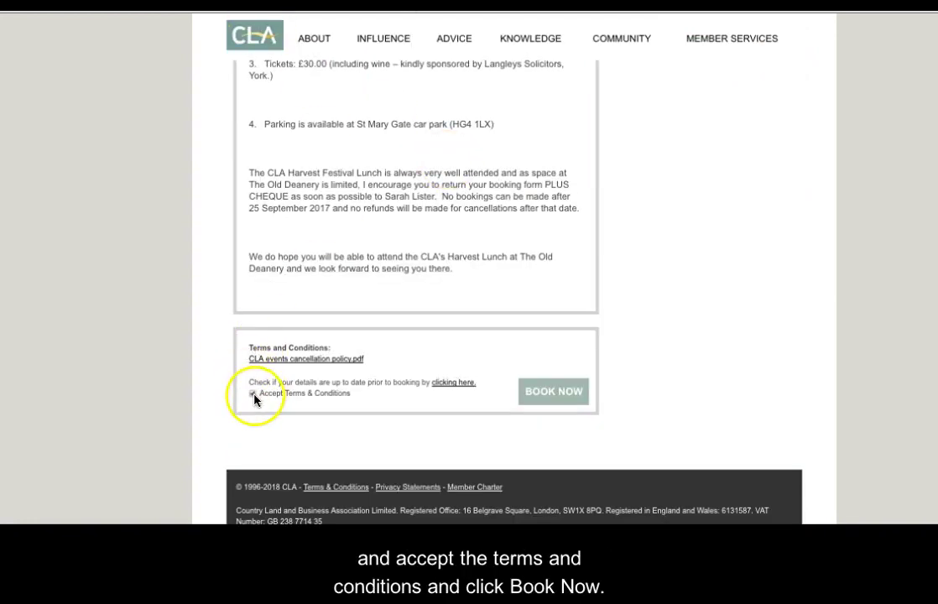
Step: Start the Harvest Festival booking for yourself and look through the attendee form
click(554, 395)
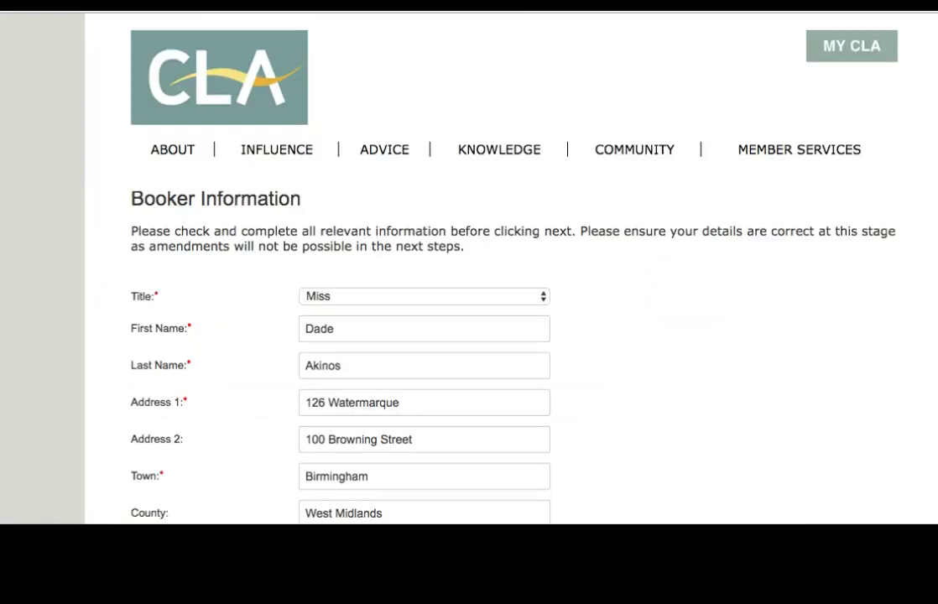
scroll(792, 322, down, 3)
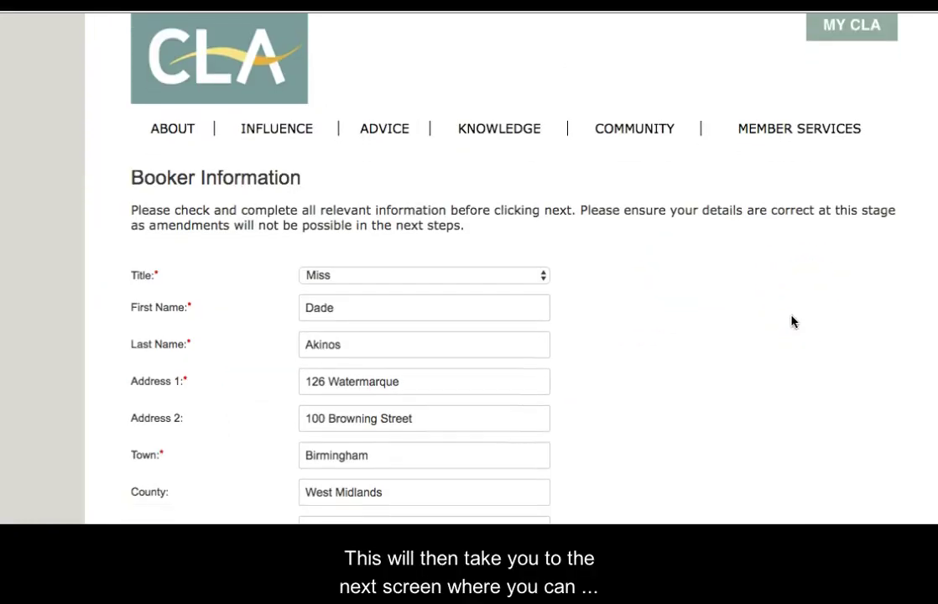
scroll(792, 322, down, 2)
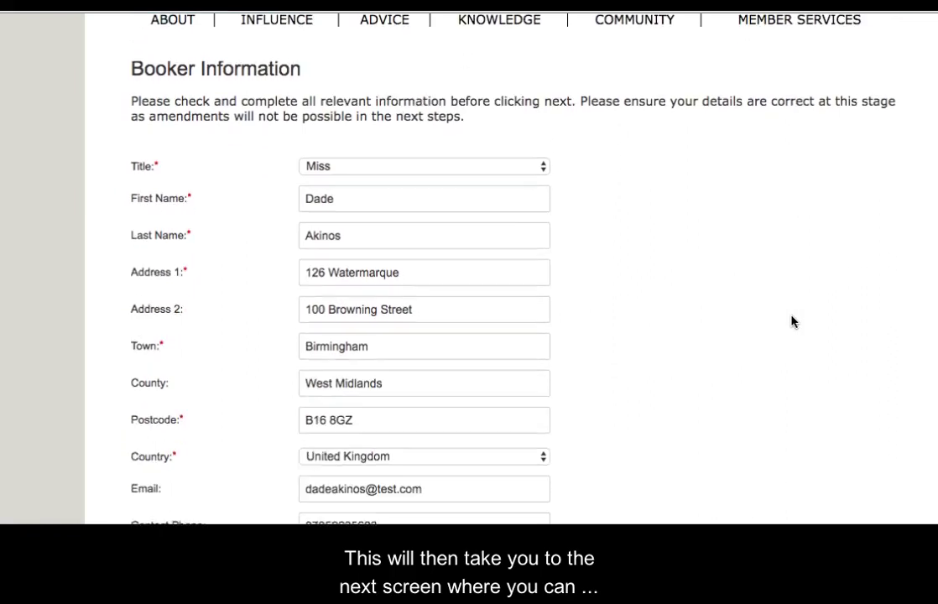
scroll(791, 321, down, 6)
scroll(791, 321, down, 4)
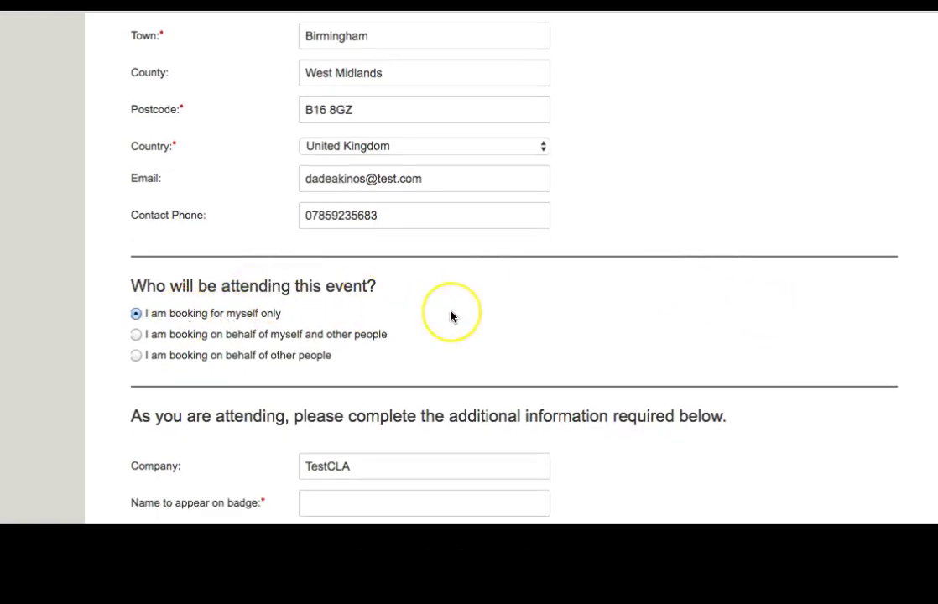
scroll(450, 317, down, 9)
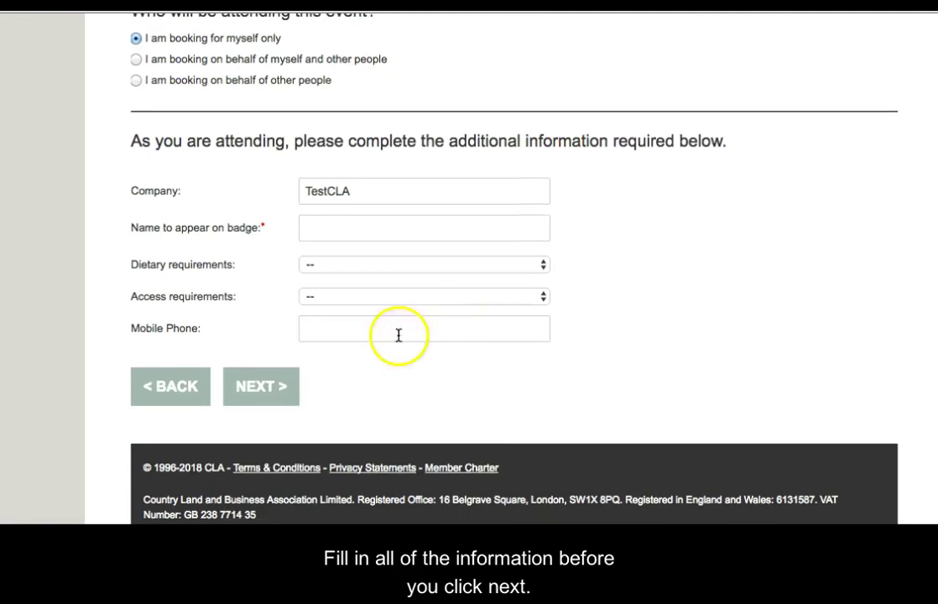
scroll(570, 261, up, 1)
scroll(571, 261, up, 5)
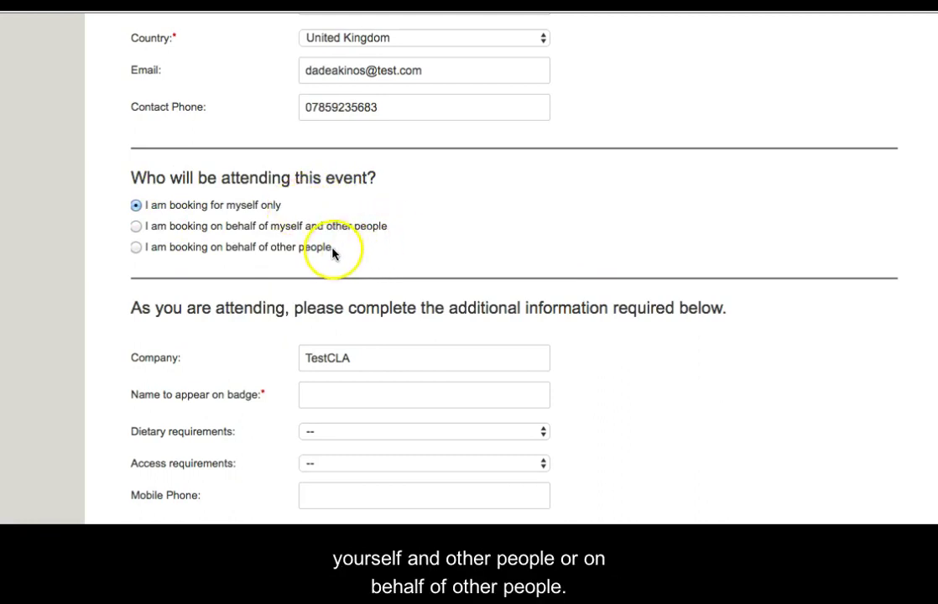
scroll(404, 248, down, 2)
scroll(403, 249, down, 2)
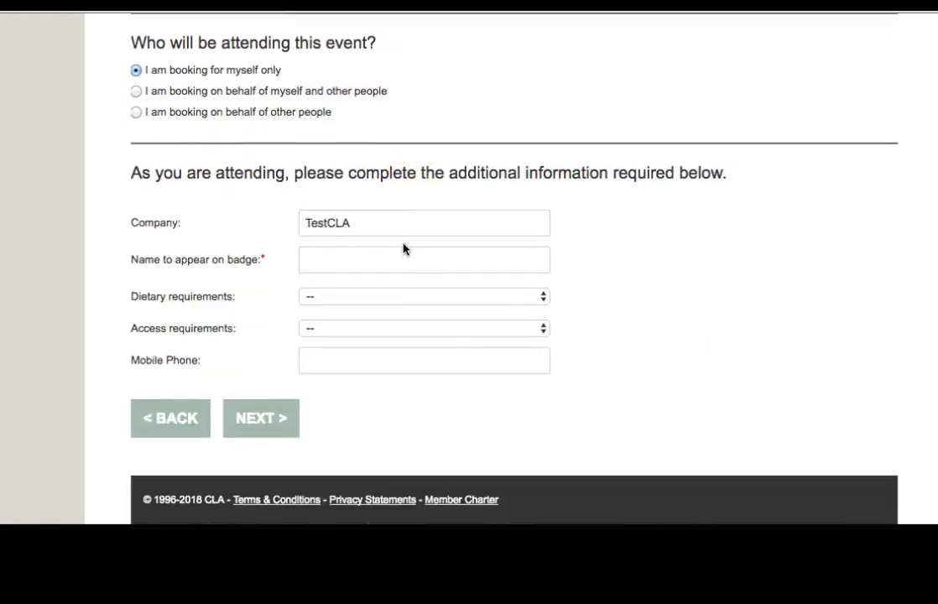
Step: Enter the badge name, Vegetarian diet and mobile number, then submit the attendee details
click(384, 252)
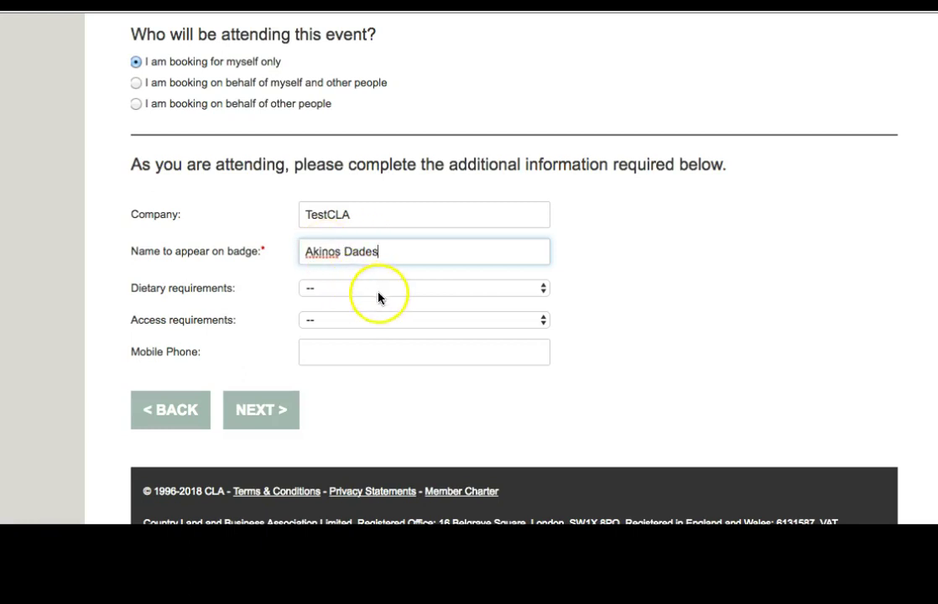
click(425, 289)
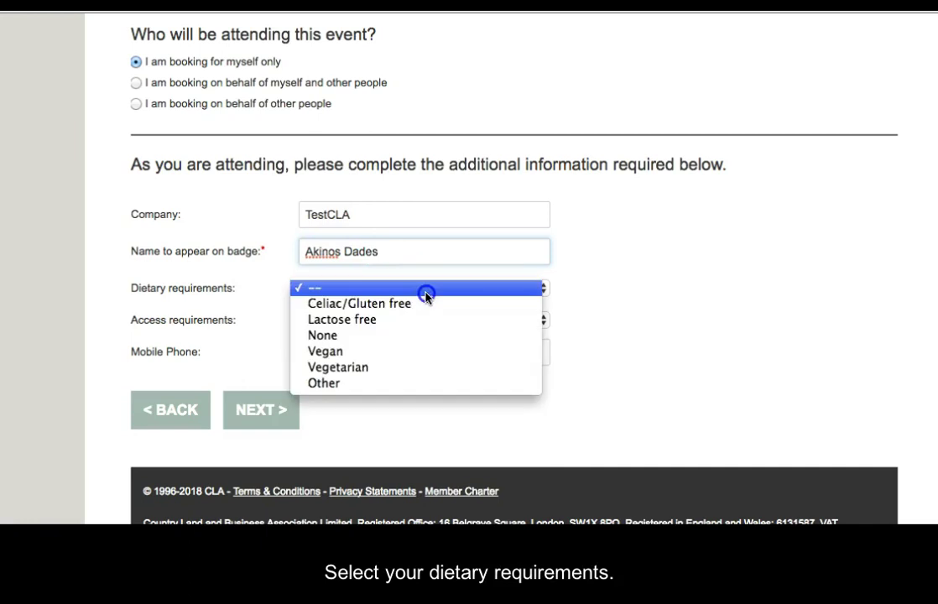
click(422, 367)
click(503, 344)
scroll(503, 342, up, 1)
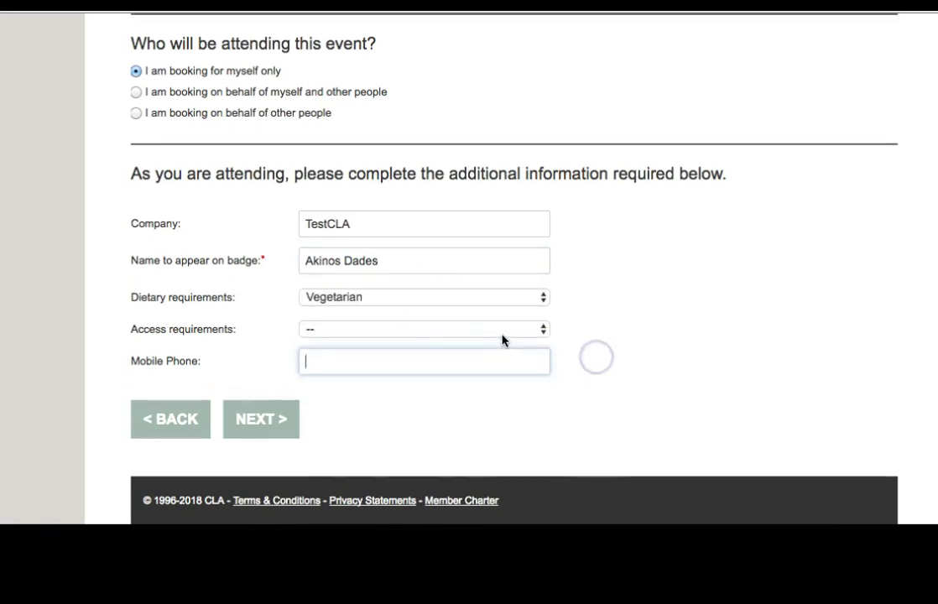
click(498, 366)
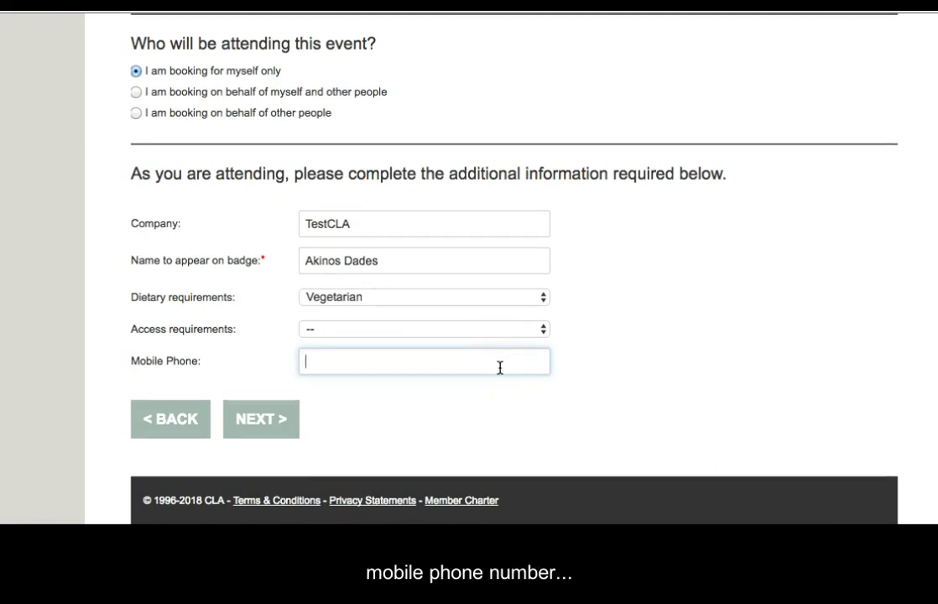
text(078)
click(457, 387)
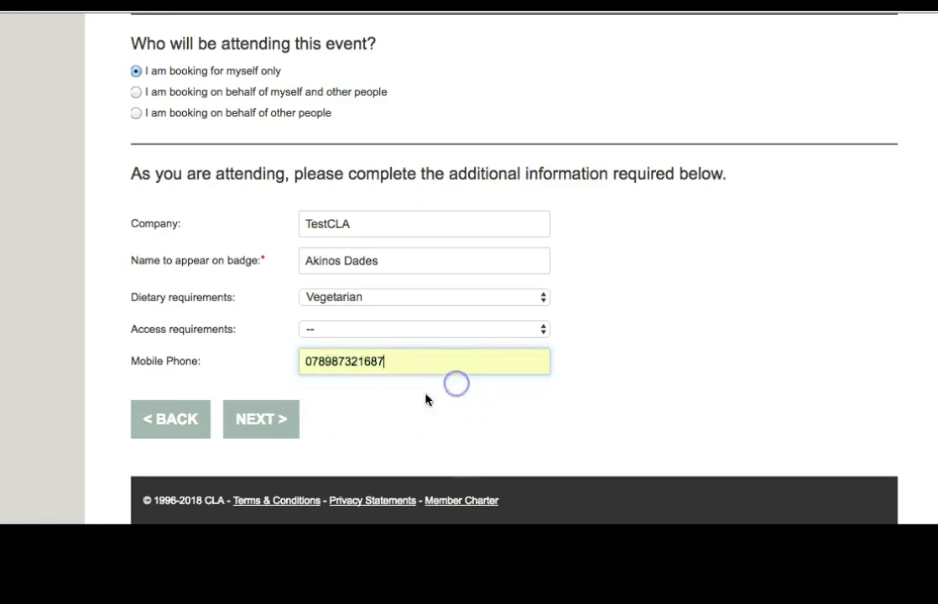
click(264, 419)
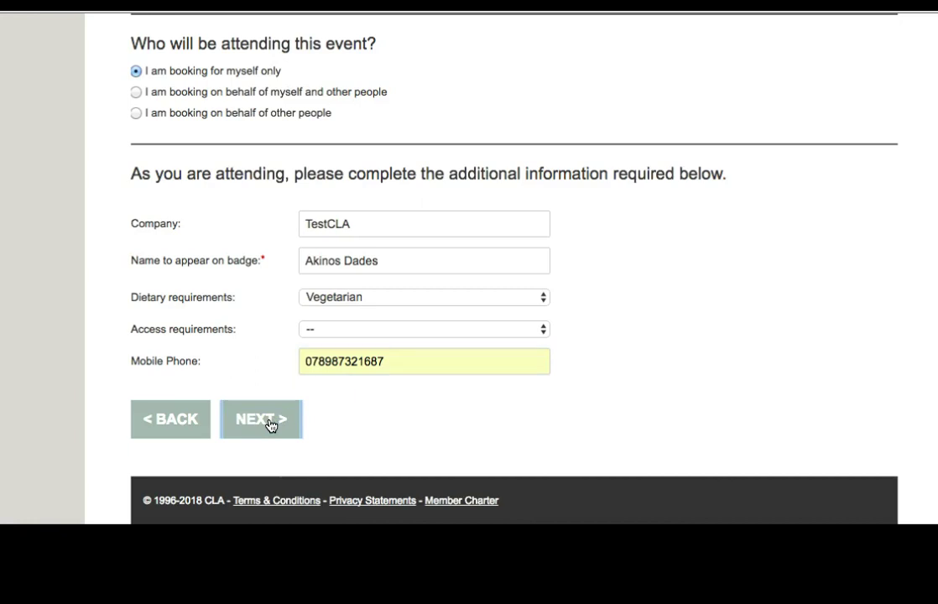
scroll(269, 425, down, 3)
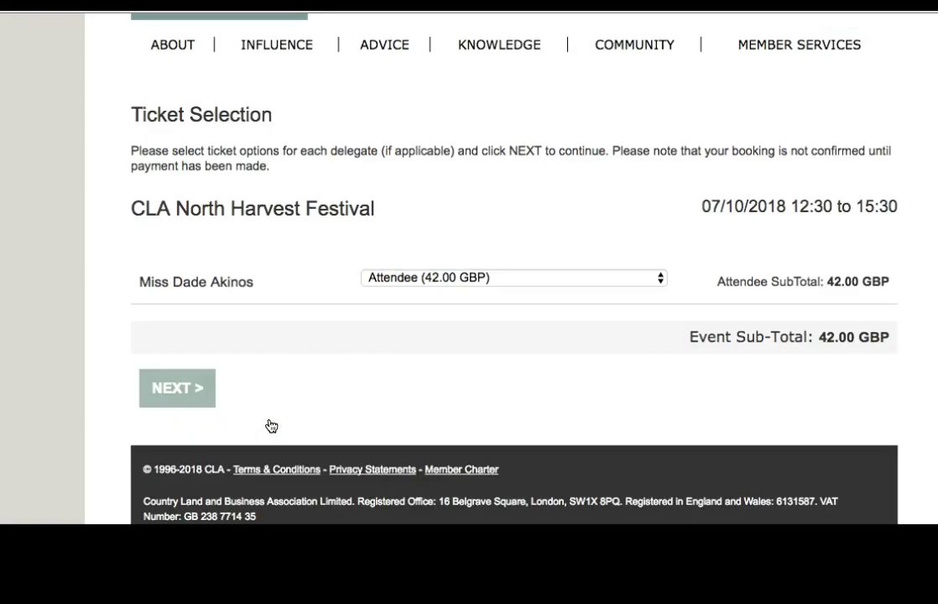
Step: Keep the single 42.00 GBP Attendee ticket and continue to payment
scroll(566, 353, up, 1)
click(566, 353)
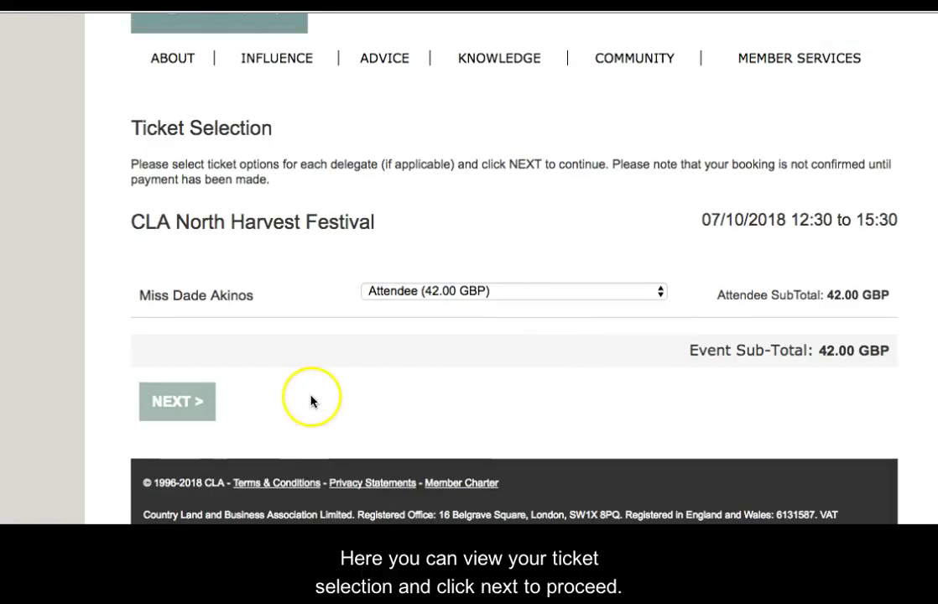
click(189, 403)
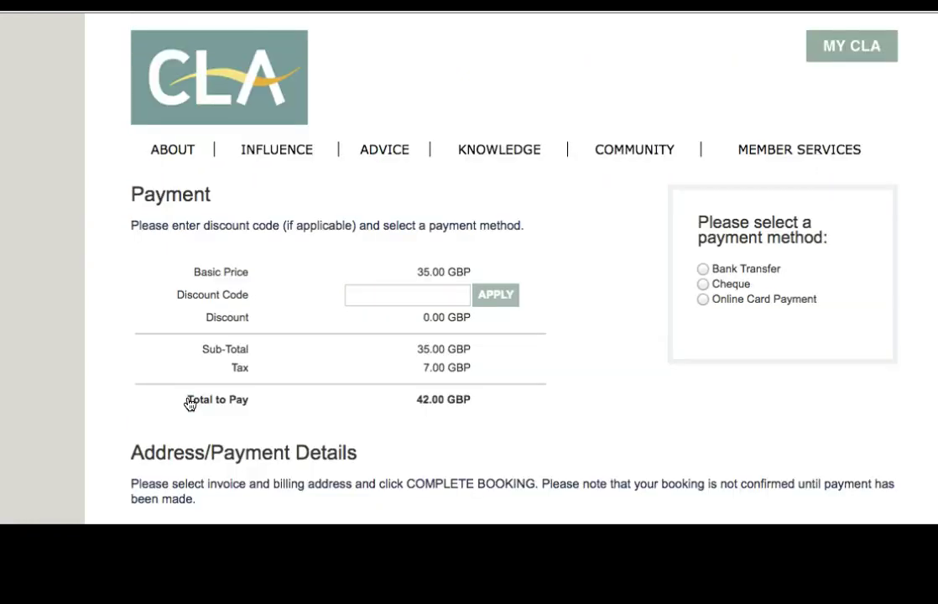
Step: Select Online Card Payment for the 42.00 GBP booking
scroll(618, 393, down, 2)
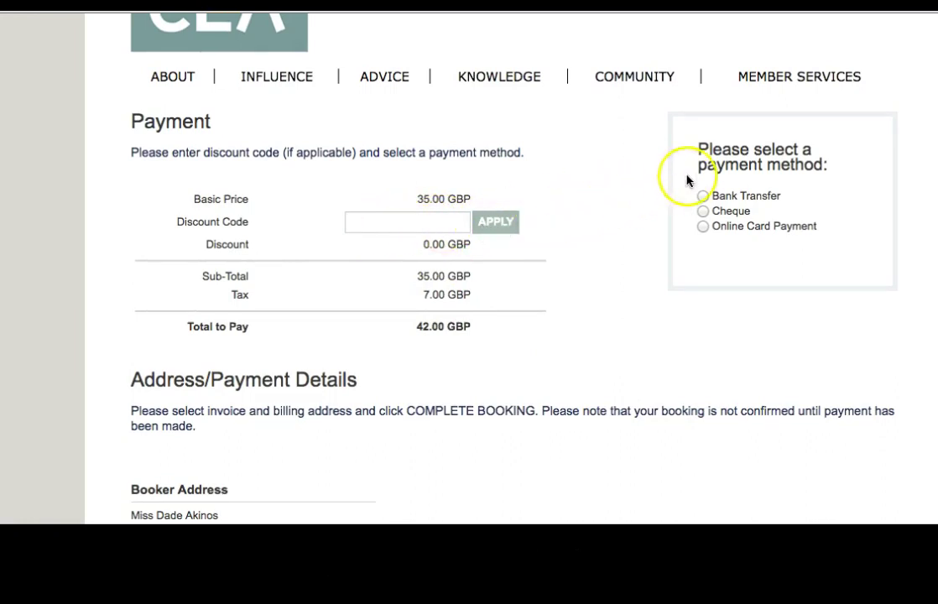
scroll(759, 156, down, 1)
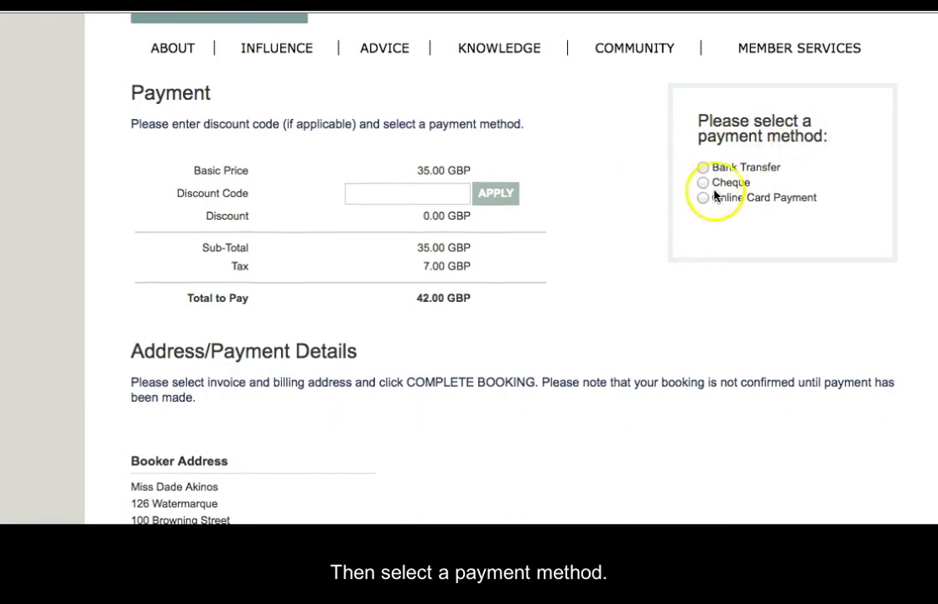
click(703, 199)
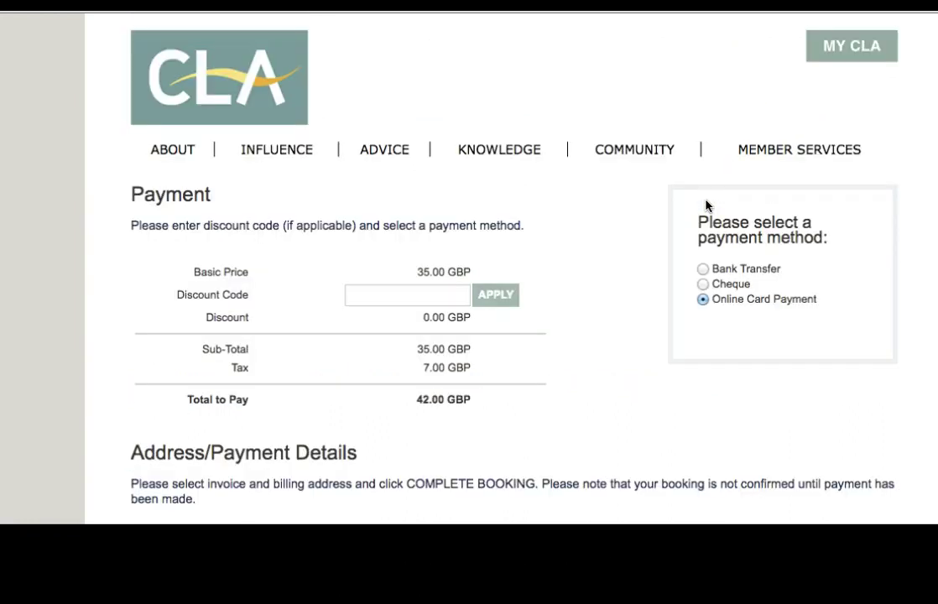
scroll(530, 368, down, 5)
scroll(529, 368, down, 4)
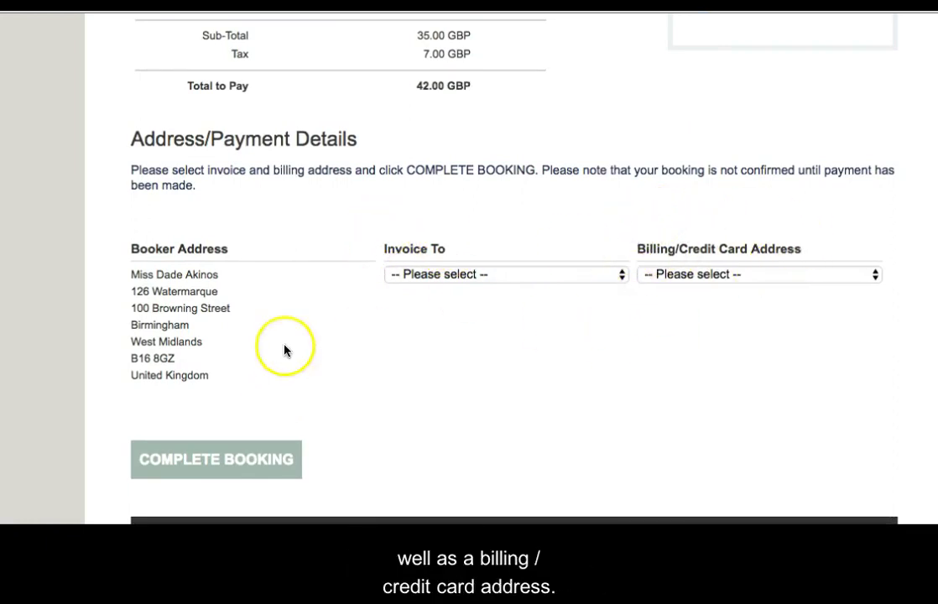
Step: Set both Invoice To and Billing/Credit Card Address to the Event address and complete the booking
click(475, 275)
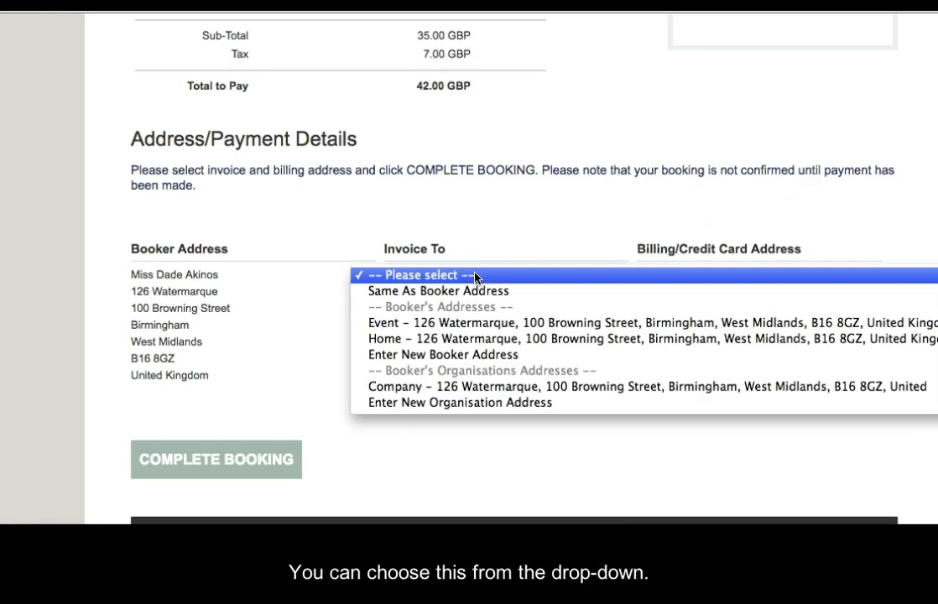
click(480, 324)
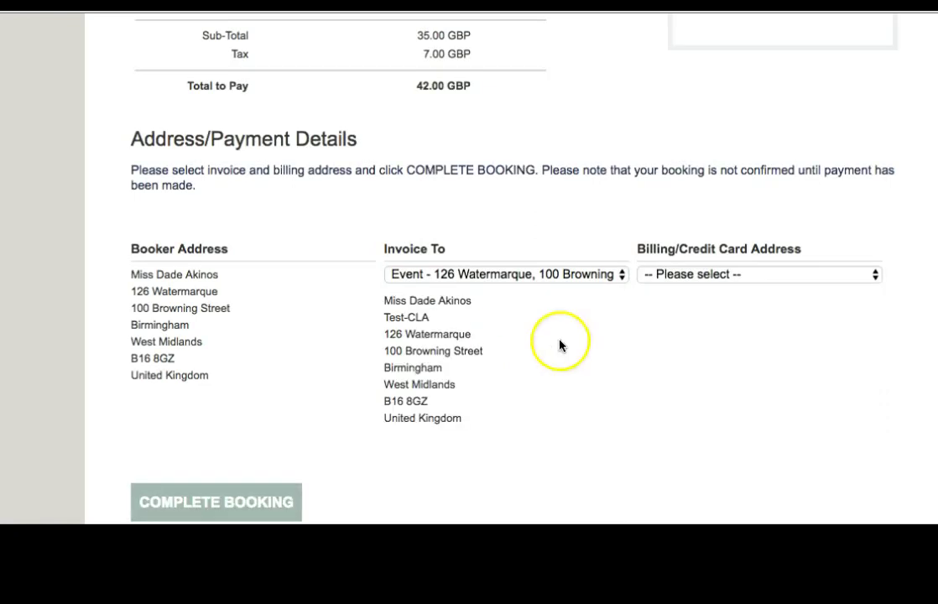
click(731, 277)
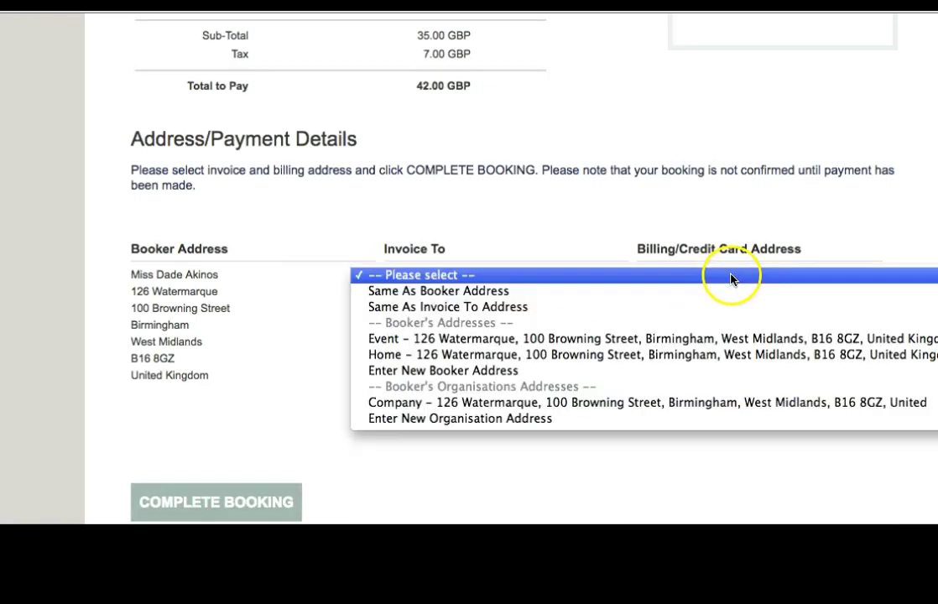
click(702, 339)
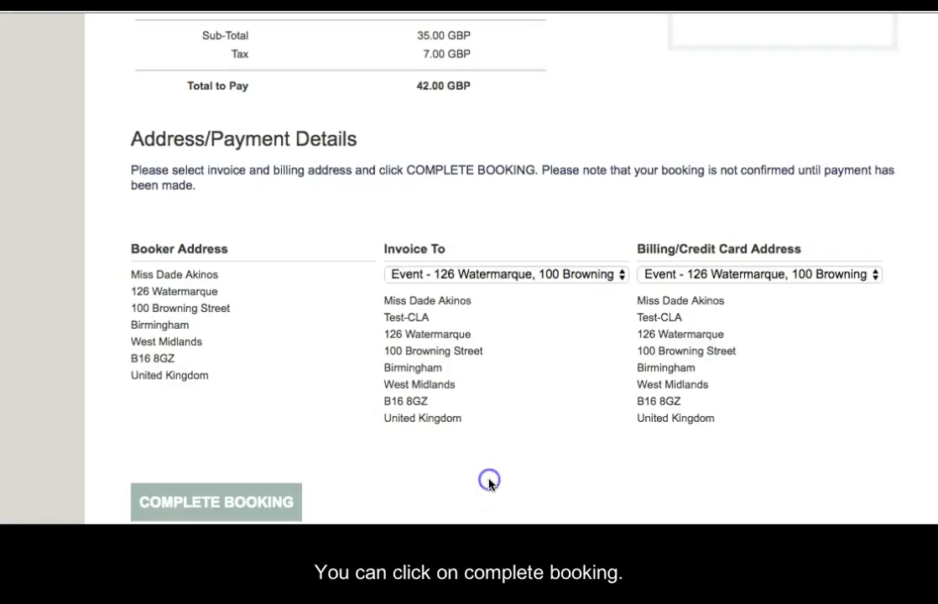
scroll(488, 479, down, 1)
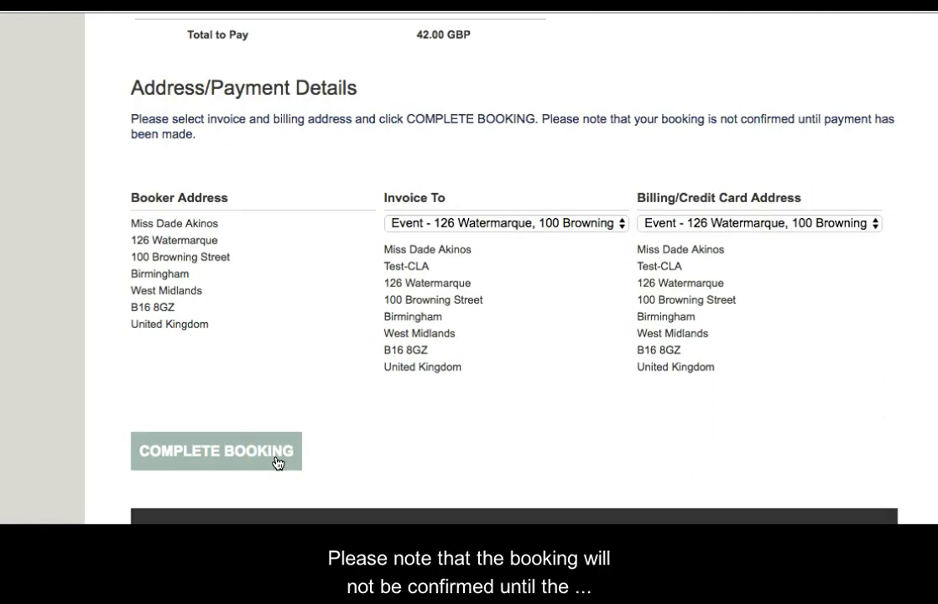
click(252, 462)
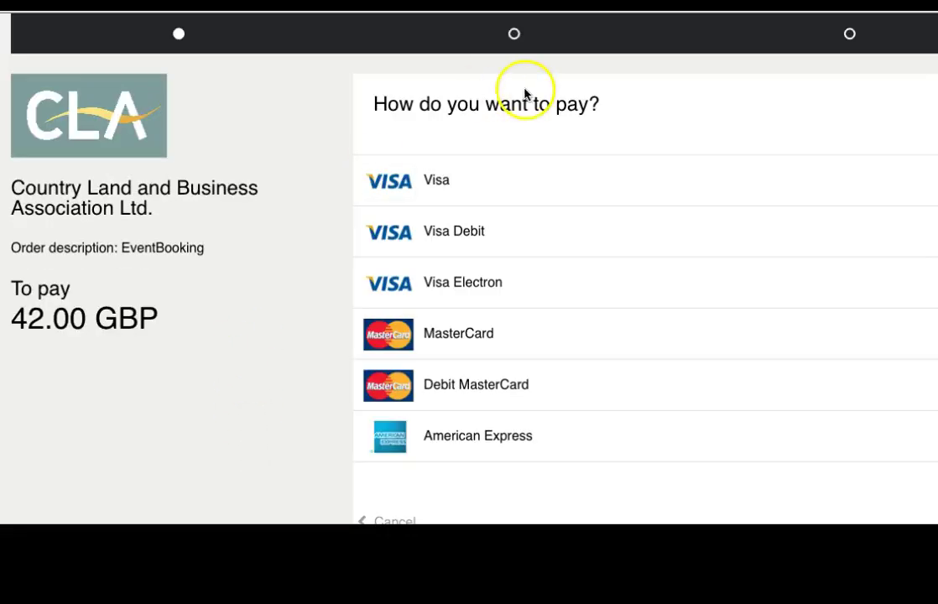
Step: Choose Visa Debit, enter the card number, expiry date and security code, and confirm the card details
click(507, 233)
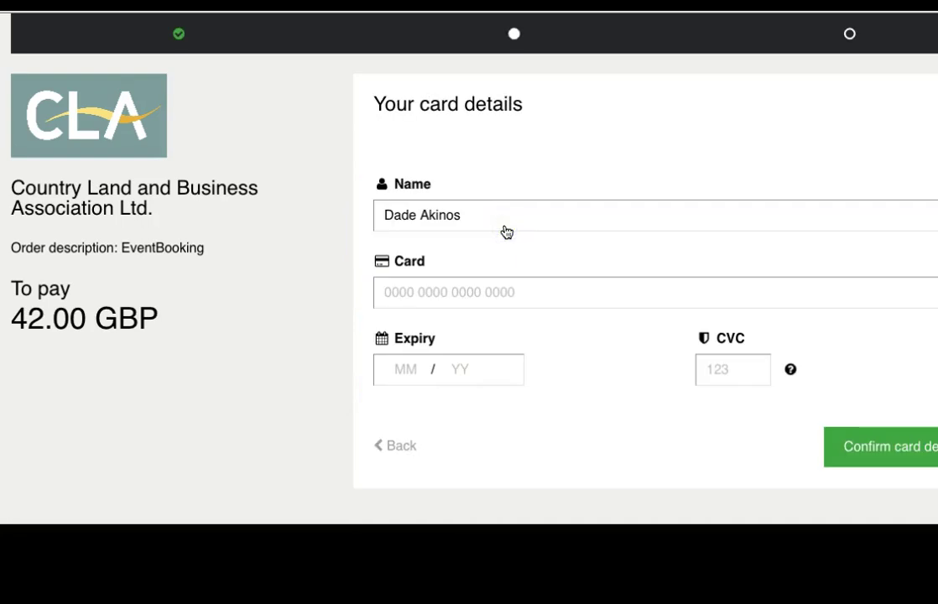
click(426, 298)
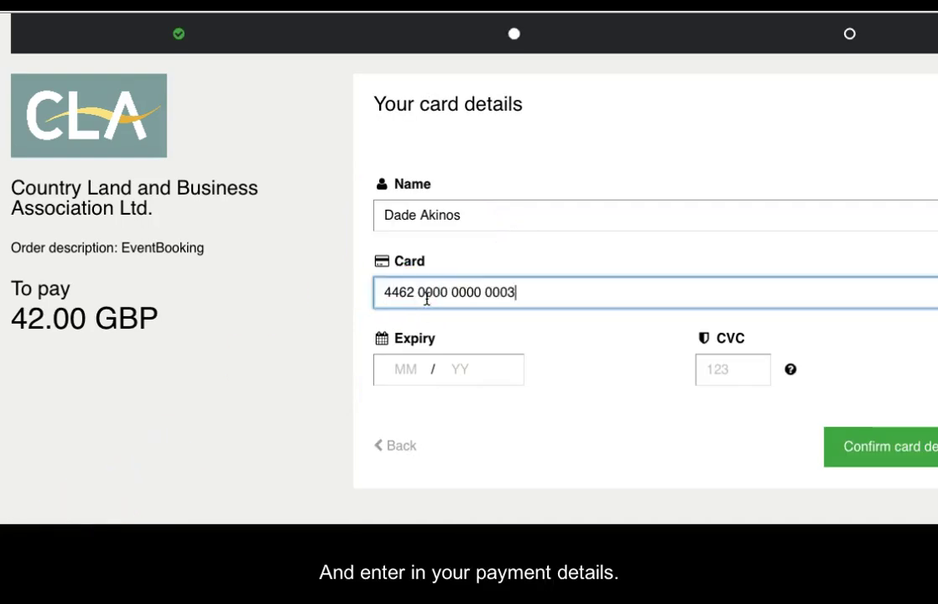
click(415, 370)
text(0)
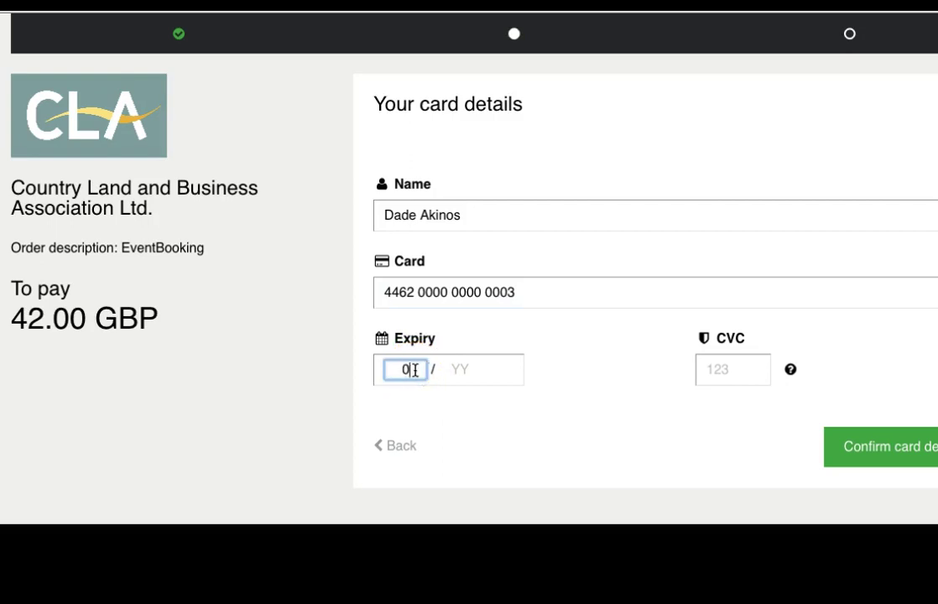
text(4 / 24)
click(716, 370)
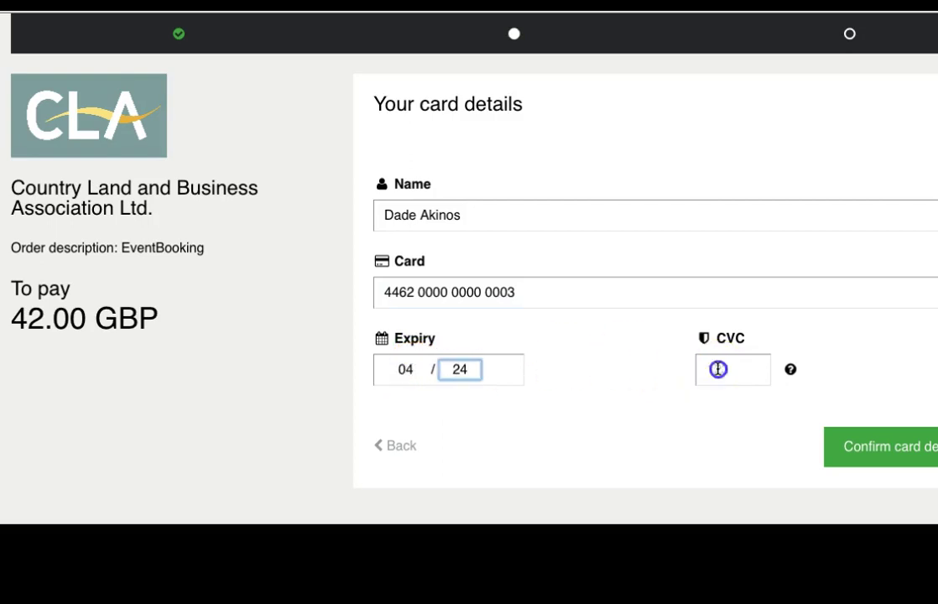
text(123)
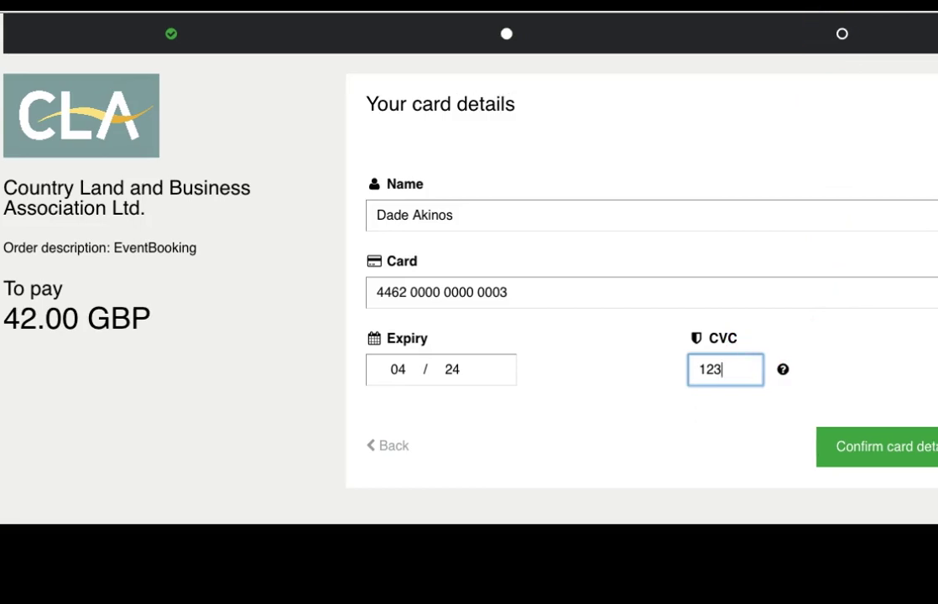
click(847, 457)
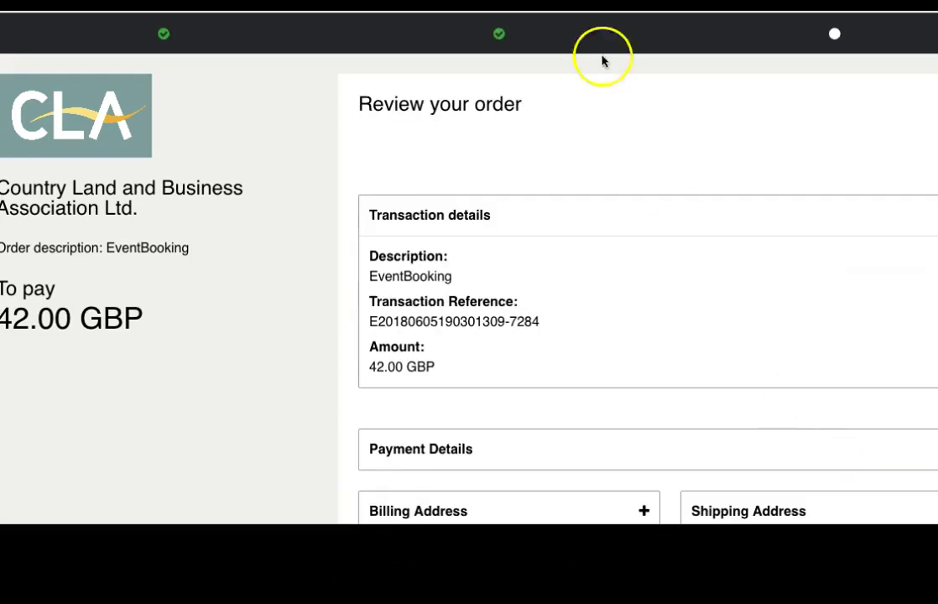
Step: Pay the 42.00 GBP order total, then go to the event booking history
scroll(613, 177, down, 3)
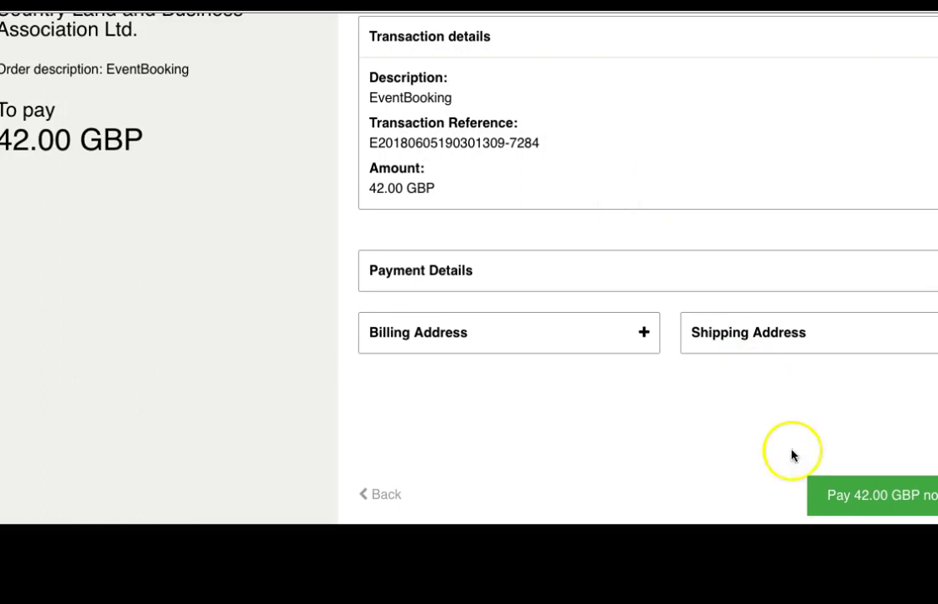
click(846, 498)
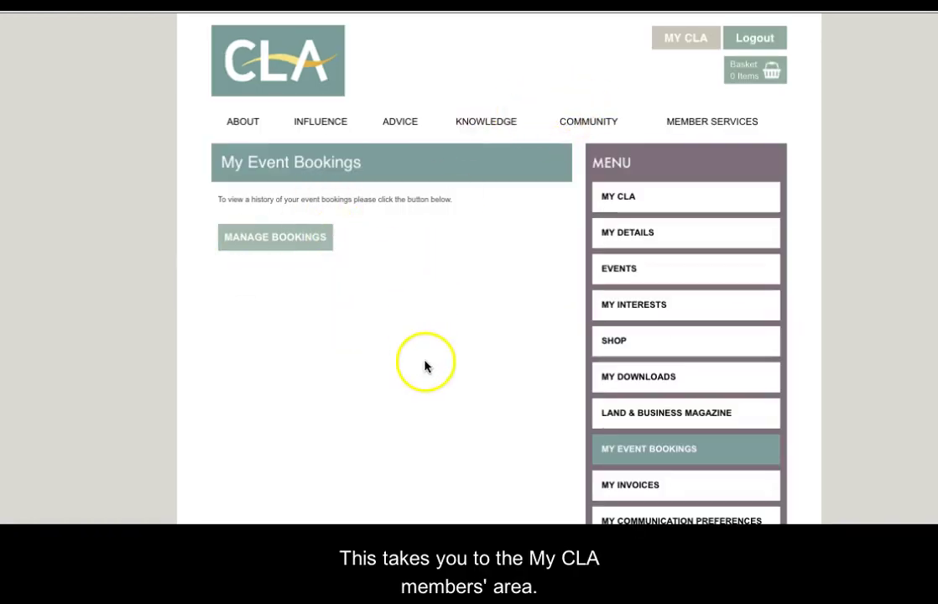
scroll(425, 366, down, 1)
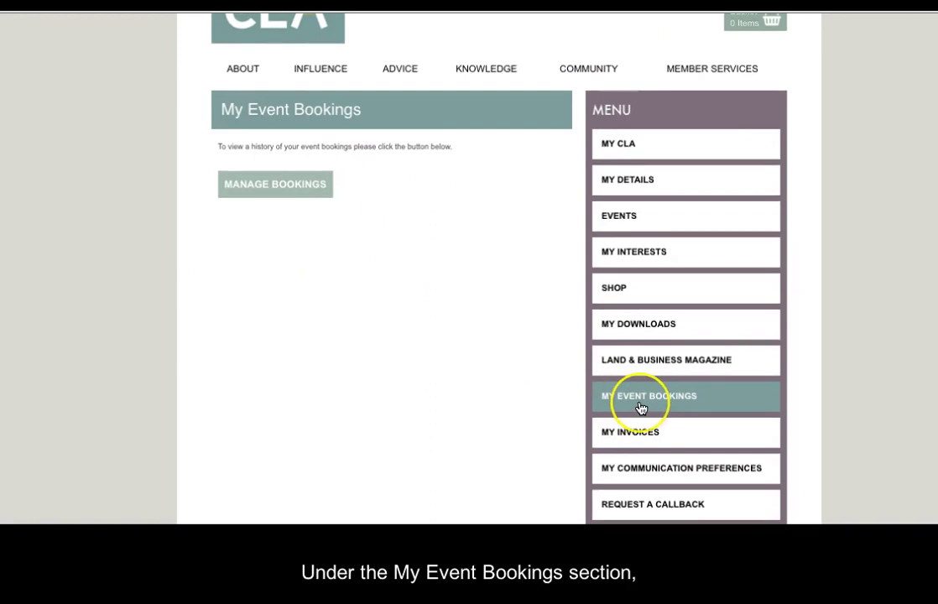
scroll(371, 292, up, 1)
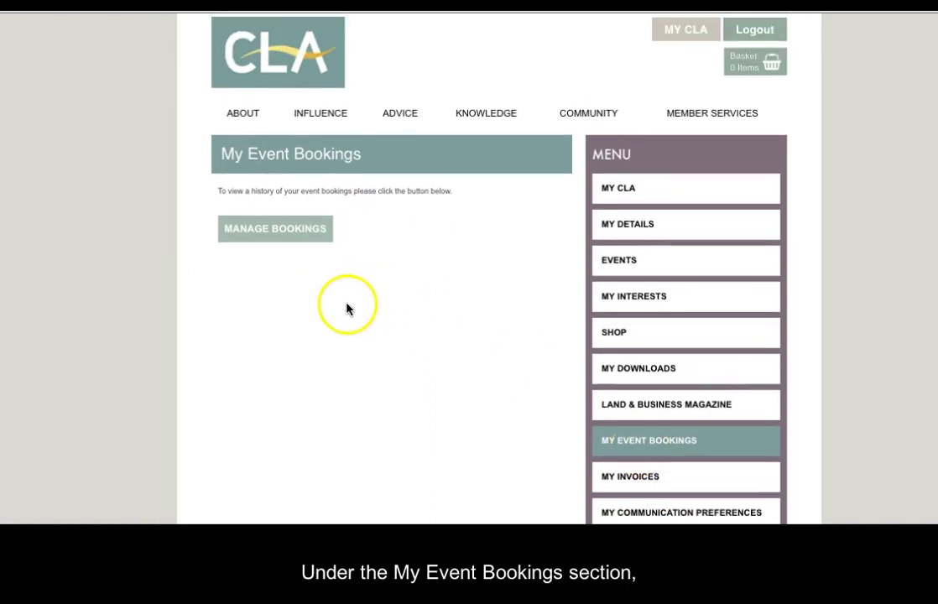
click(281, 236)
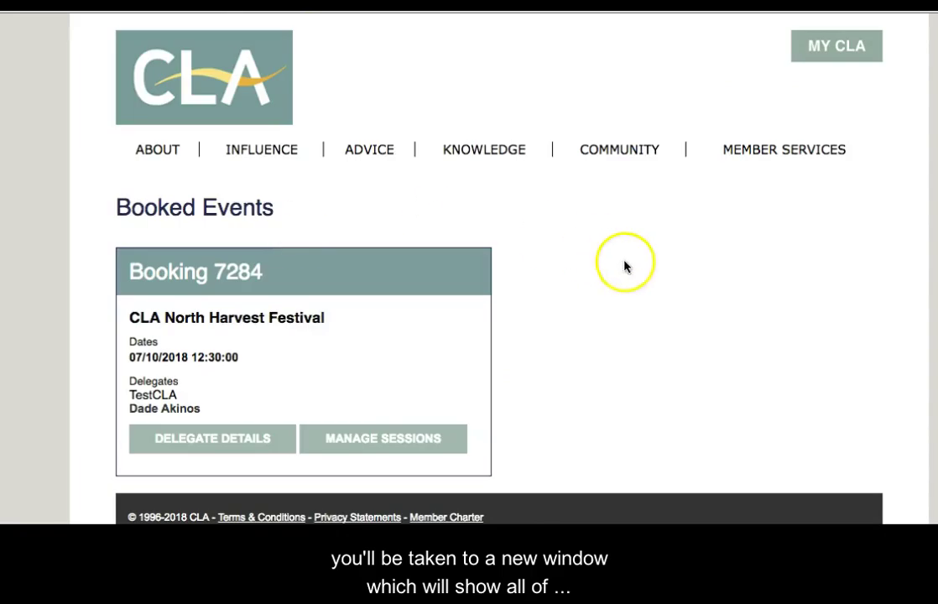
Step: Open Manage Bookings and check the North Harvest Festival booking on 07/10/2018 under Booked Events
scroll(666, 310, down, 1)
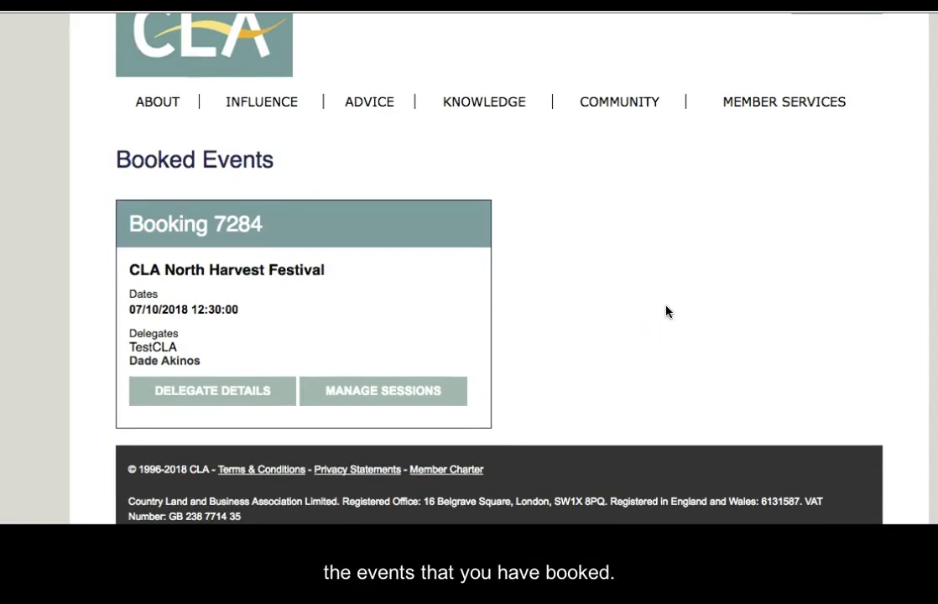
scroll(667, 311, up, 1)
click(556, 363)
scroll(554, 359, down, 1)
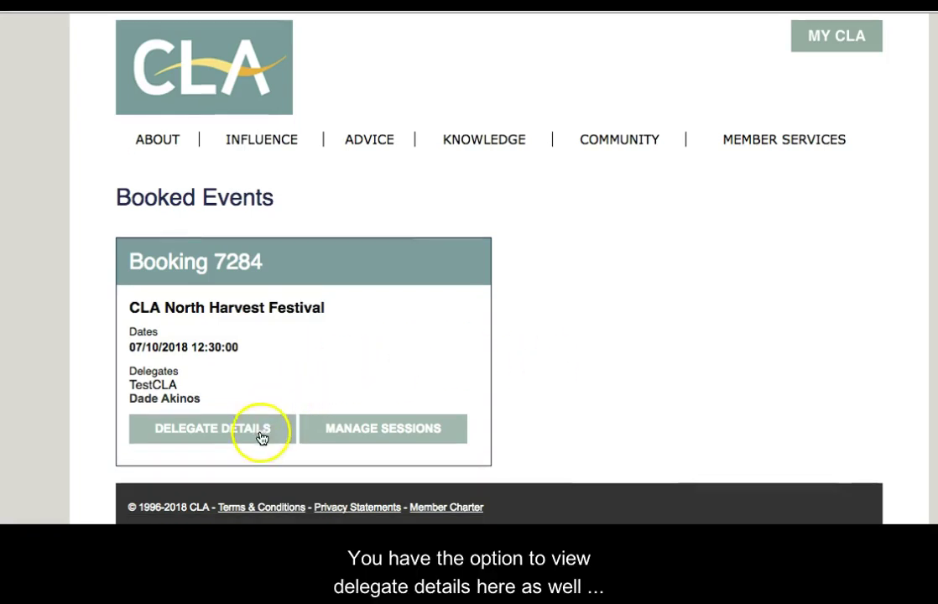
click(351, 454)
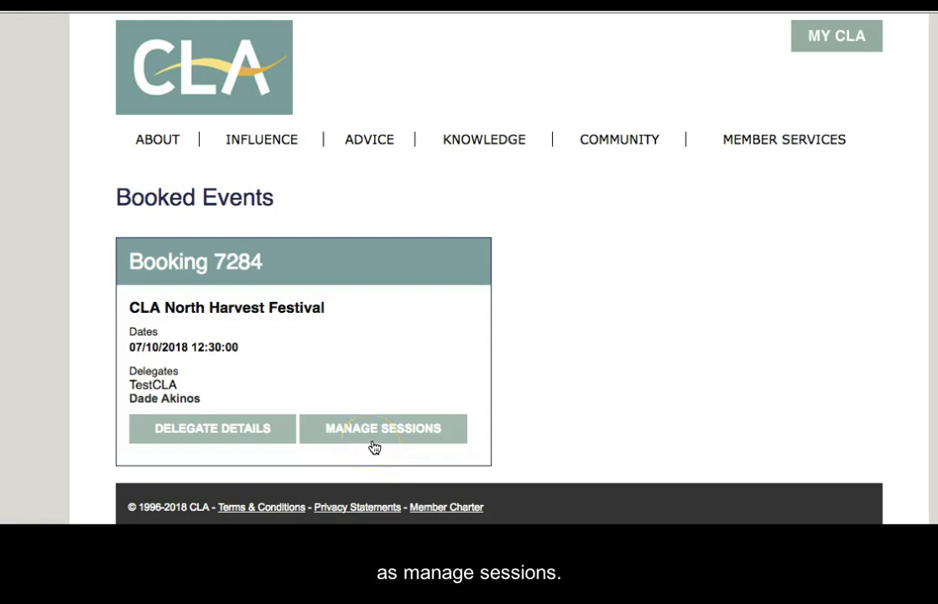
scroll(503, 369, up, 1)
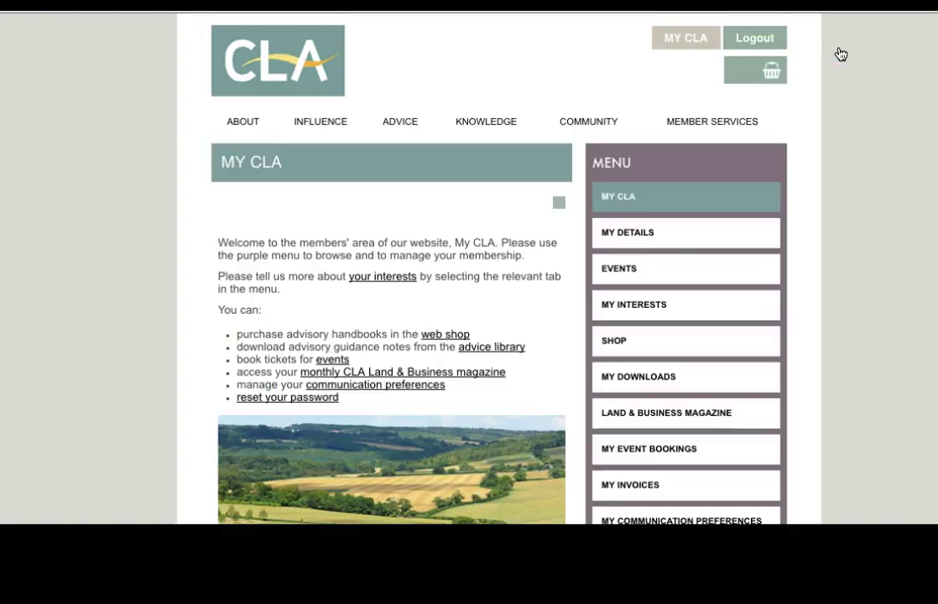
Step: Return to the My CLA members' home page
click(835, 57)
scroll(828, 134, down, 1)
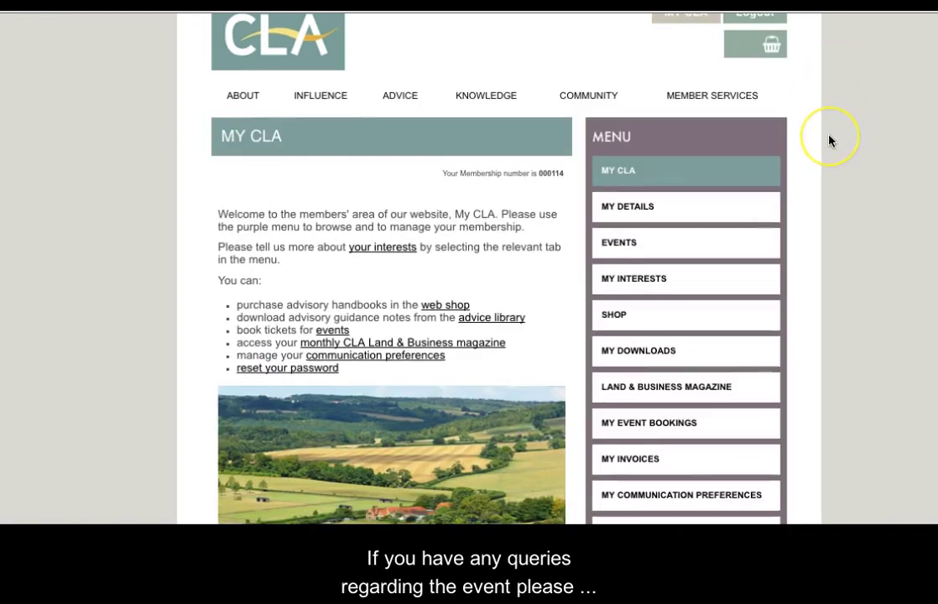
scroll(829, 141, up, 1)
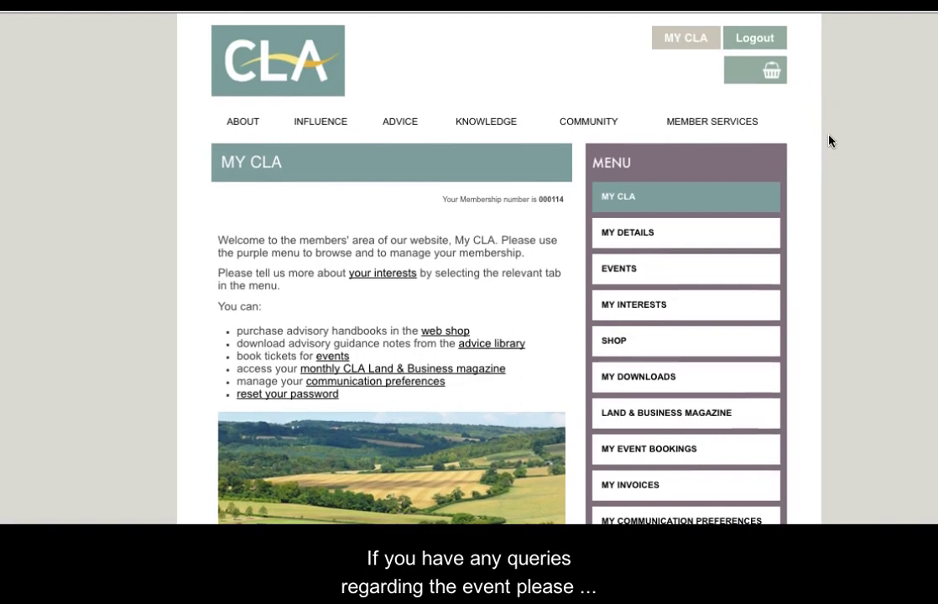